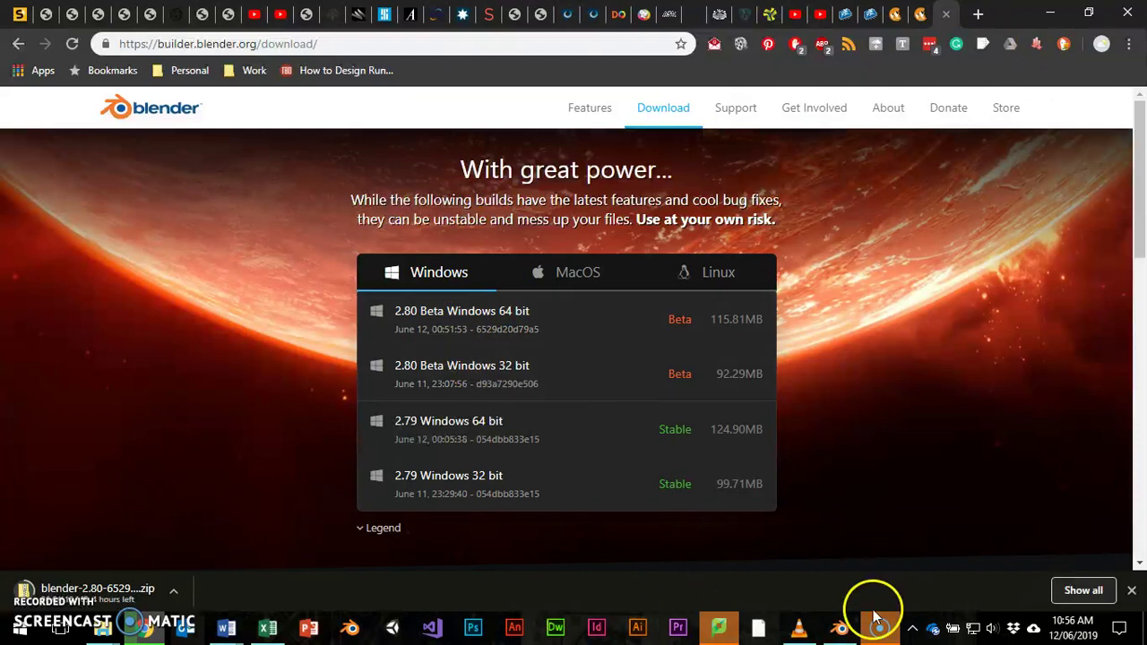
Step: Bring the Blender 2.80 Beta window to the front from the taskbar
left_click(831, 617)
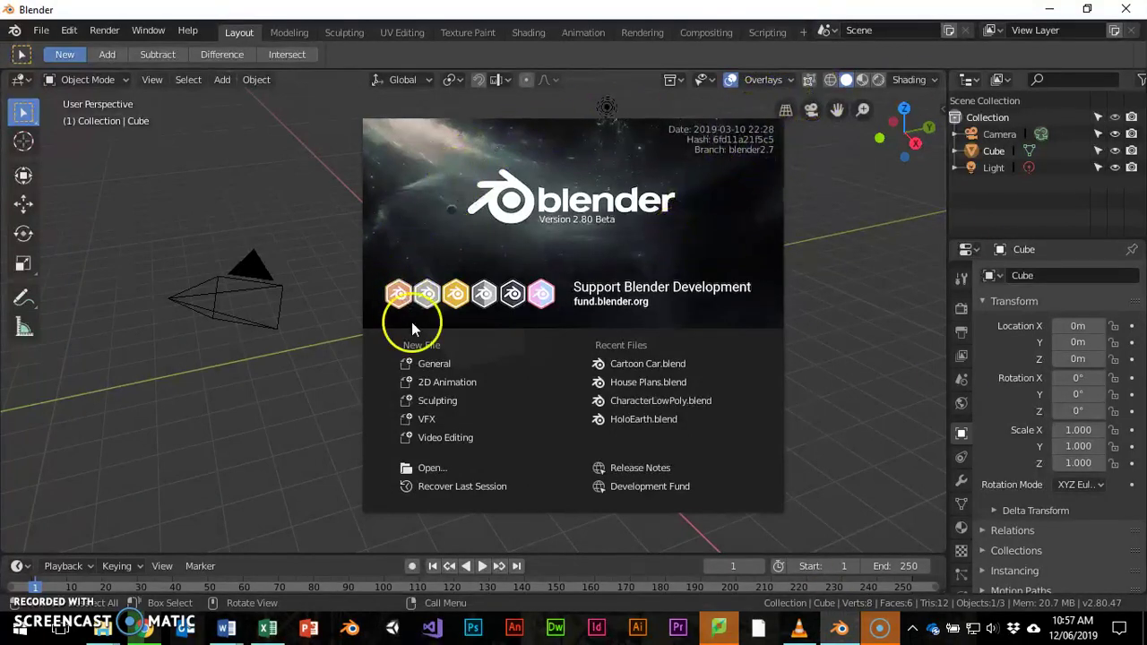
Step: Dismiss the splash screen, orbit the default scene, and close the object menu
left_click(507, 192)
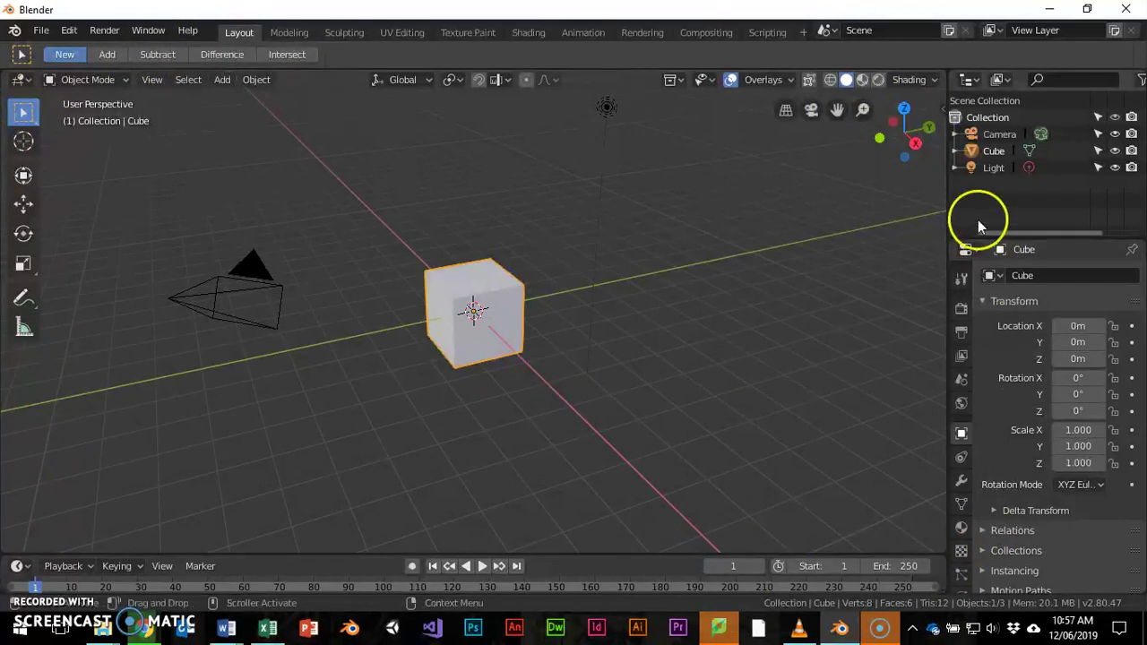
middle_click_drag(341, 365, 318, 360)
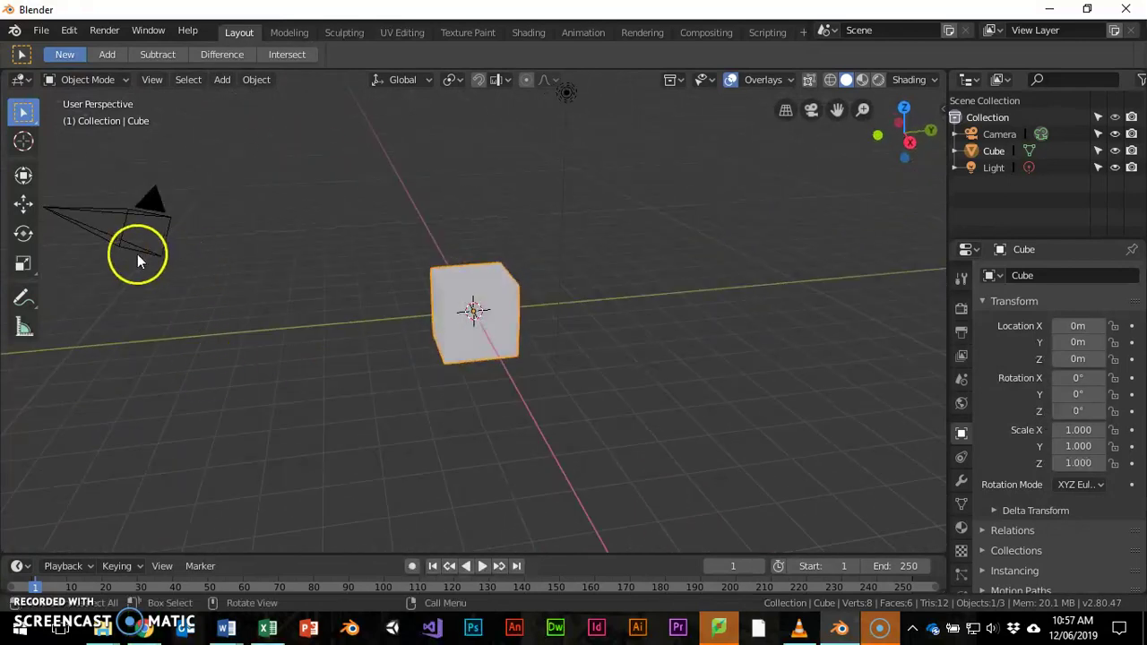
right_click(140, 217)
left_click(269, 199)
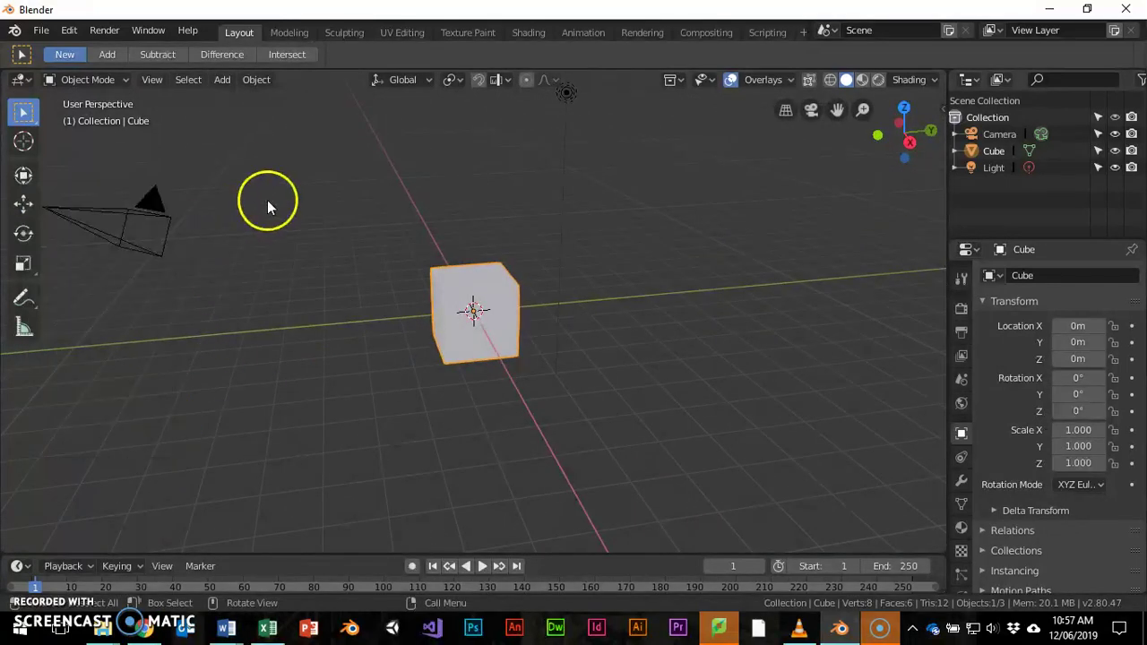
Step: Select the camera, light and cube in turn, then render the frame with F12
left_click(145, 232)
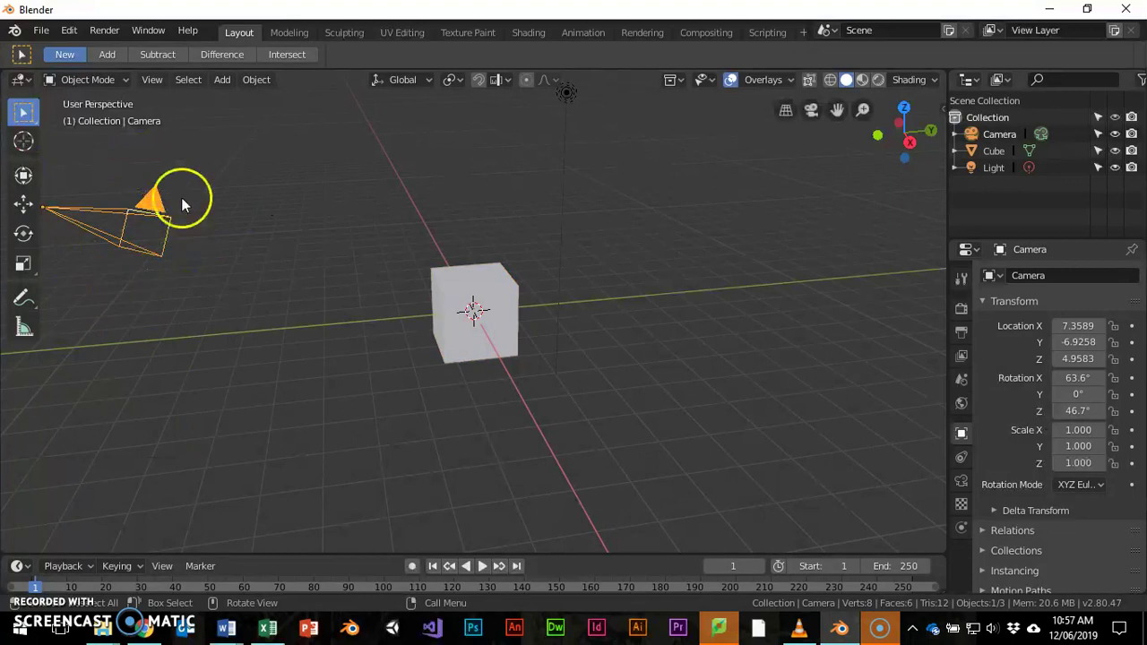
left_click(567, 94)
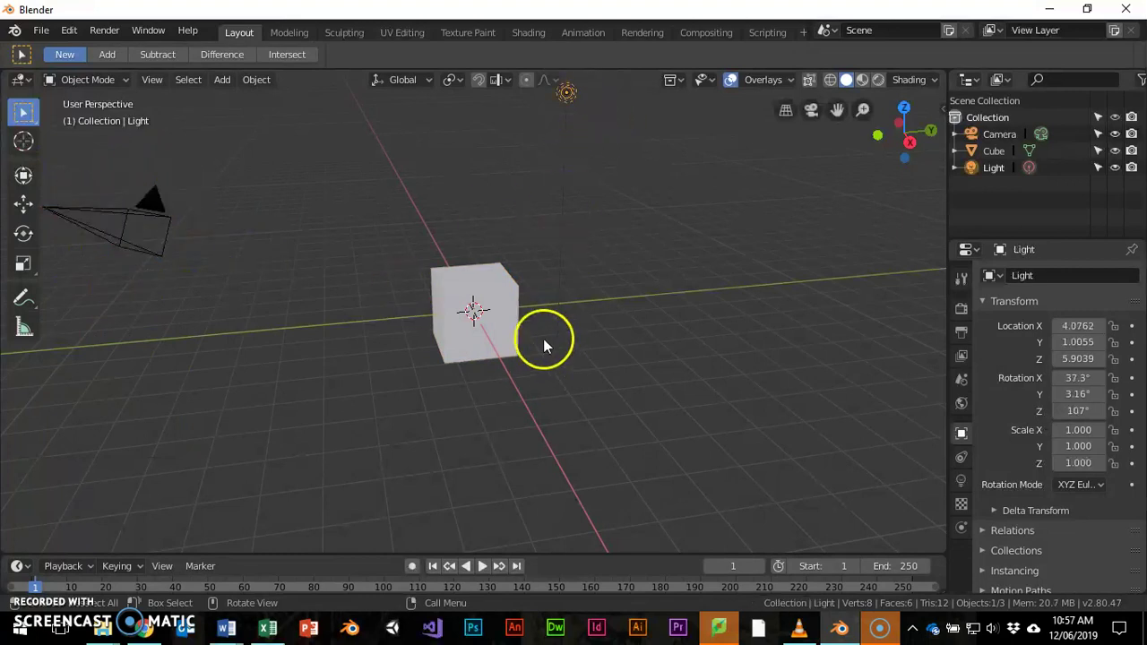
left_click(498, 377)
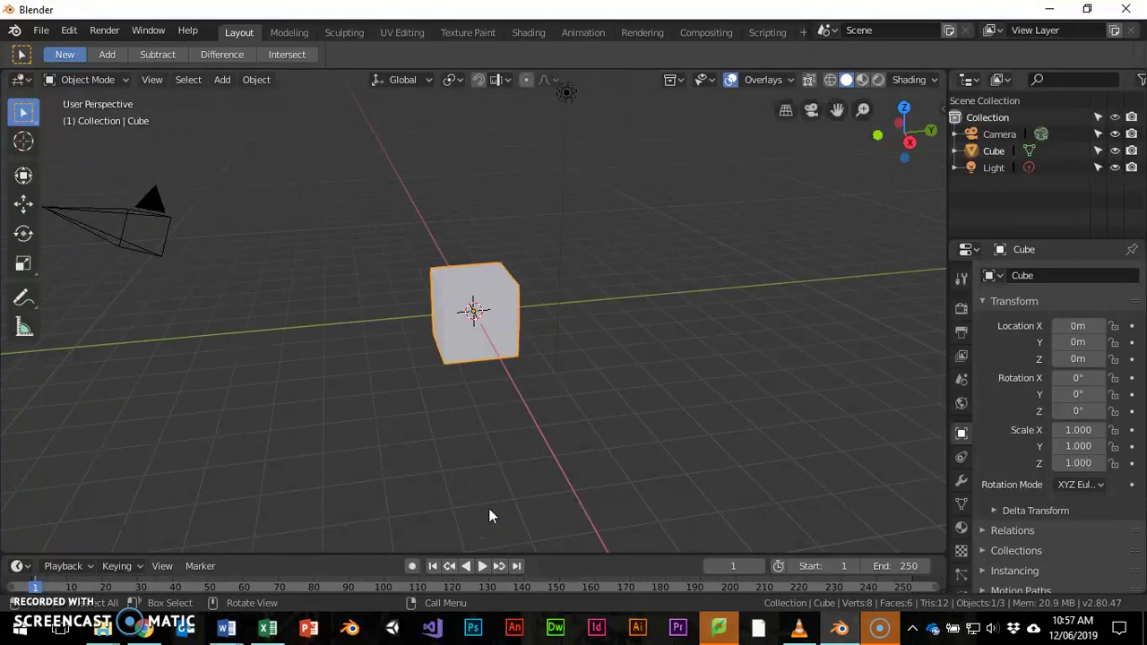
key("F12")
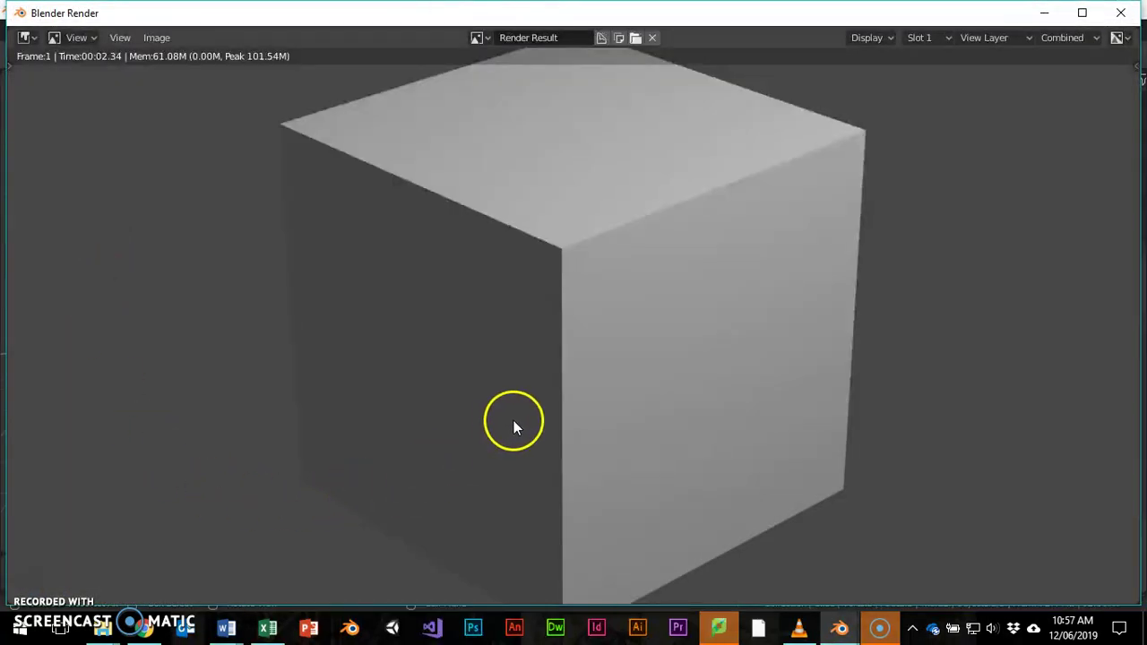
scroll(522, 414, "down", 4)
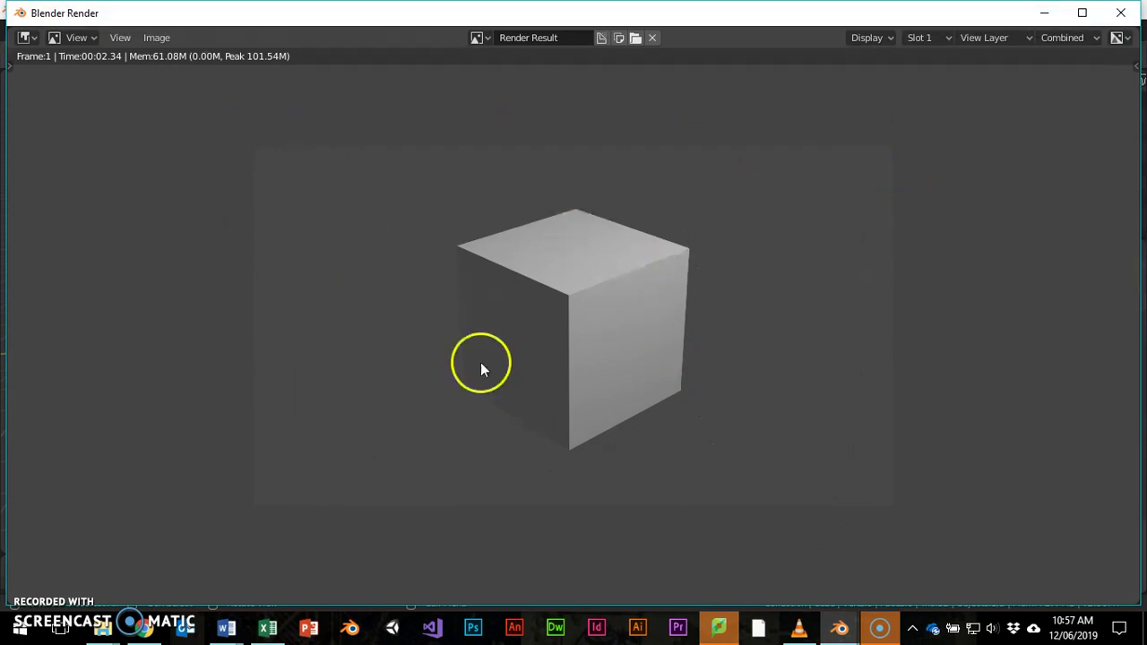
left_click(1120, 12)
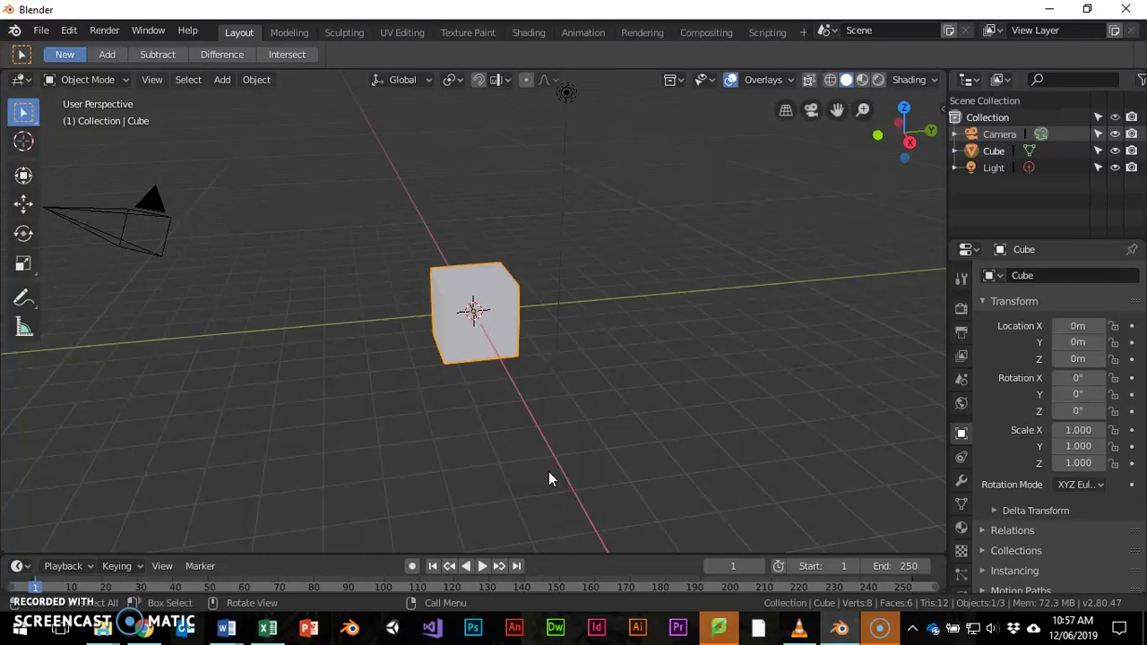
key("a")
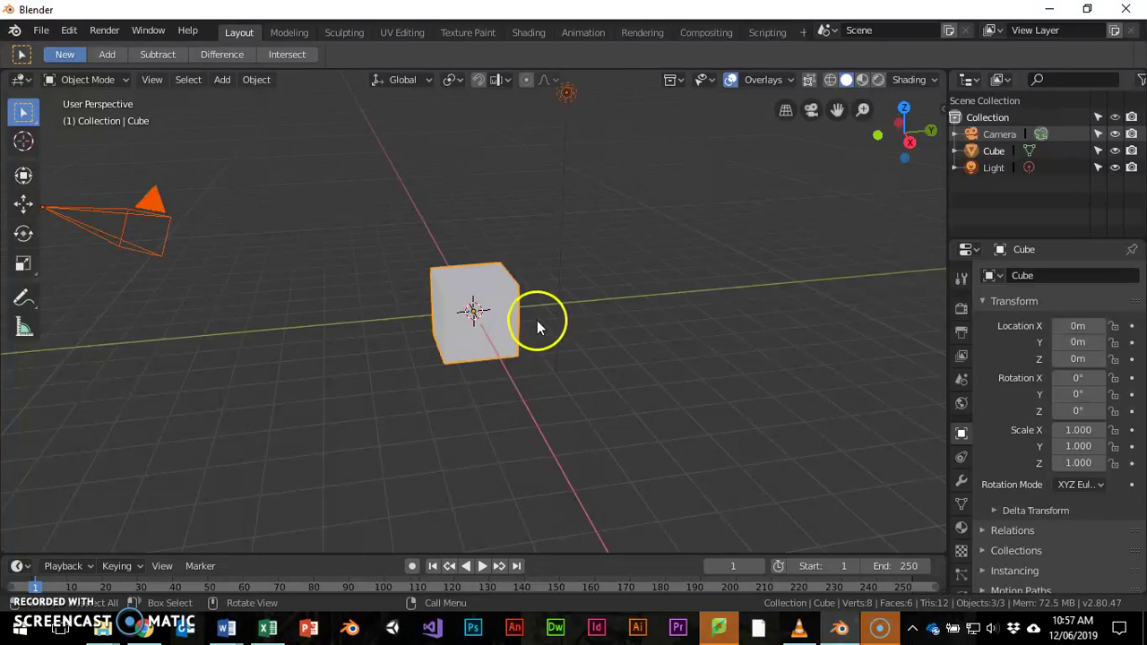
middle_click_drag(552, 318, 370, 295)
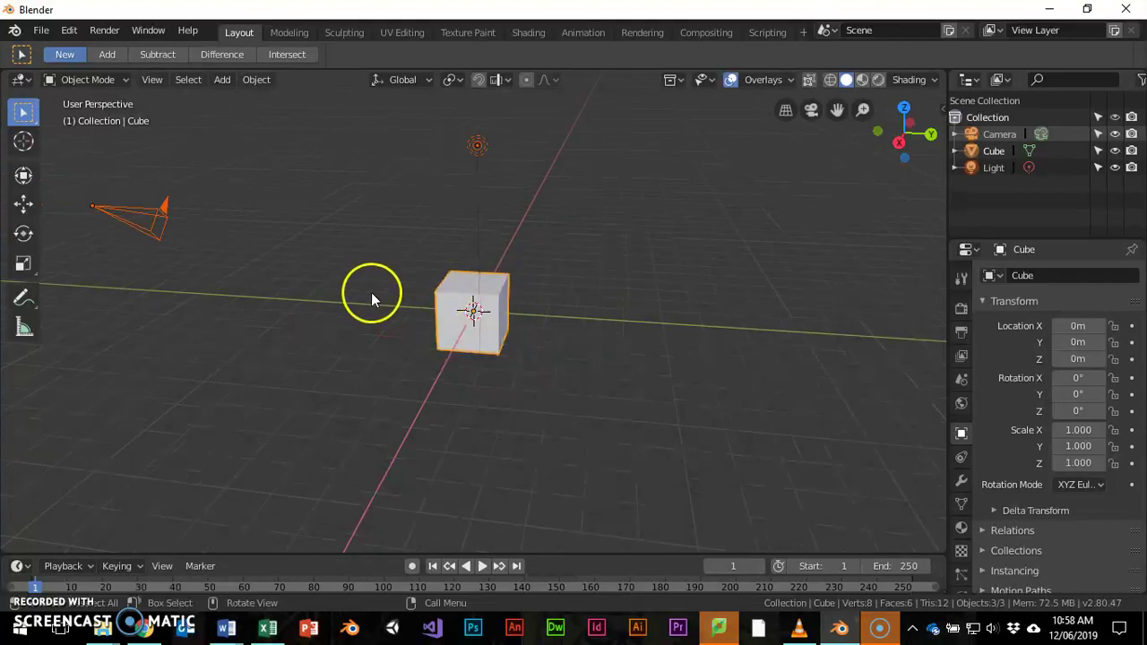
left_click(164, 216)
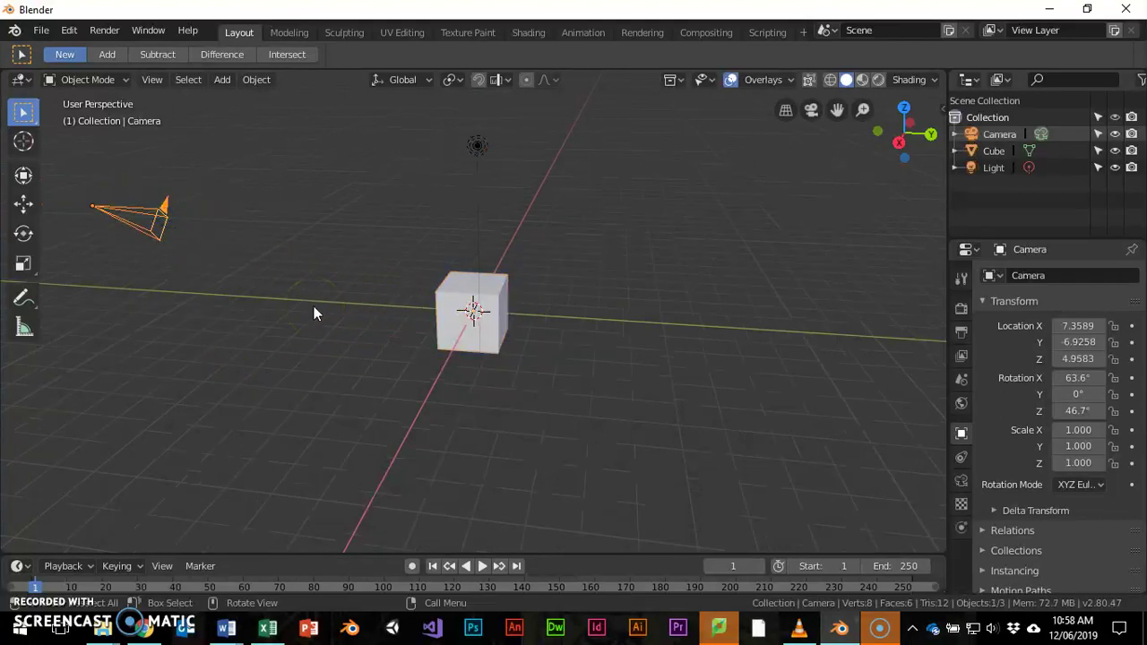
left_click(457, 309)
left_click(477, 146)
middle_click_drag(402, 360, 520, 268)
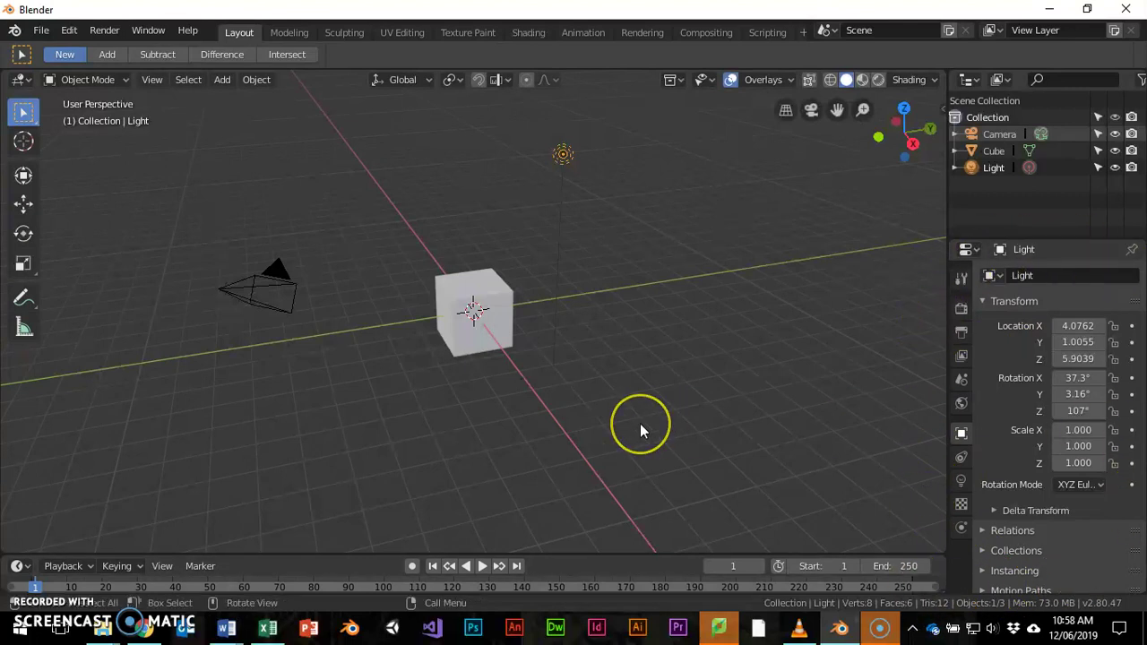
middle_click_drag(583, 430, 452, 287)
left_click(451, 286)
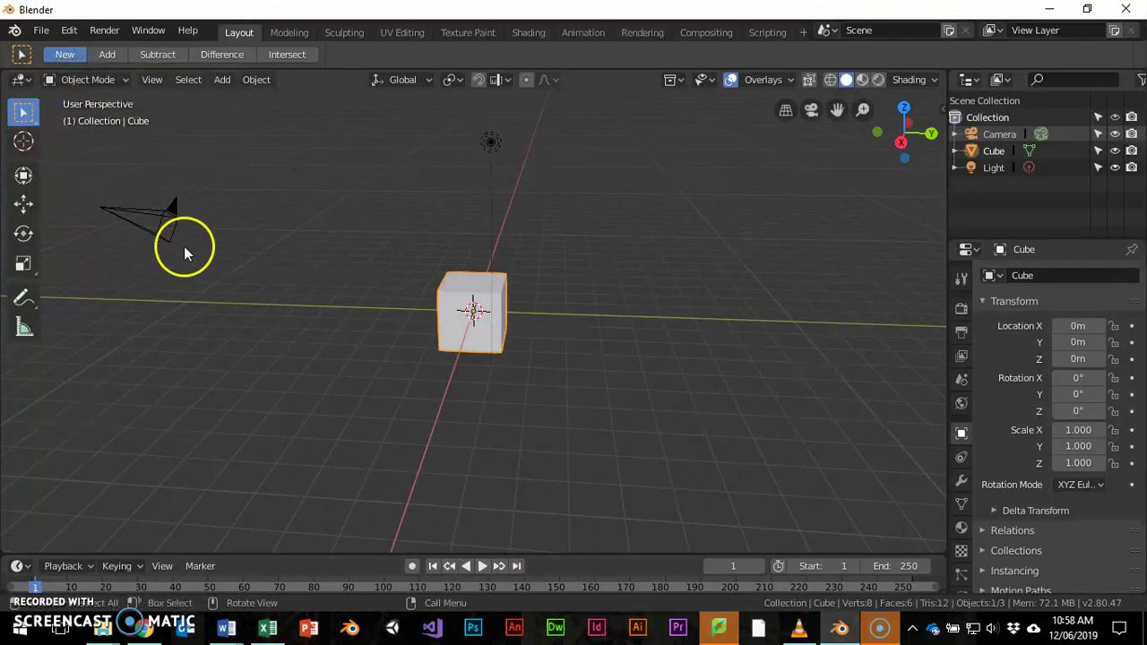
left_click(21, 79)
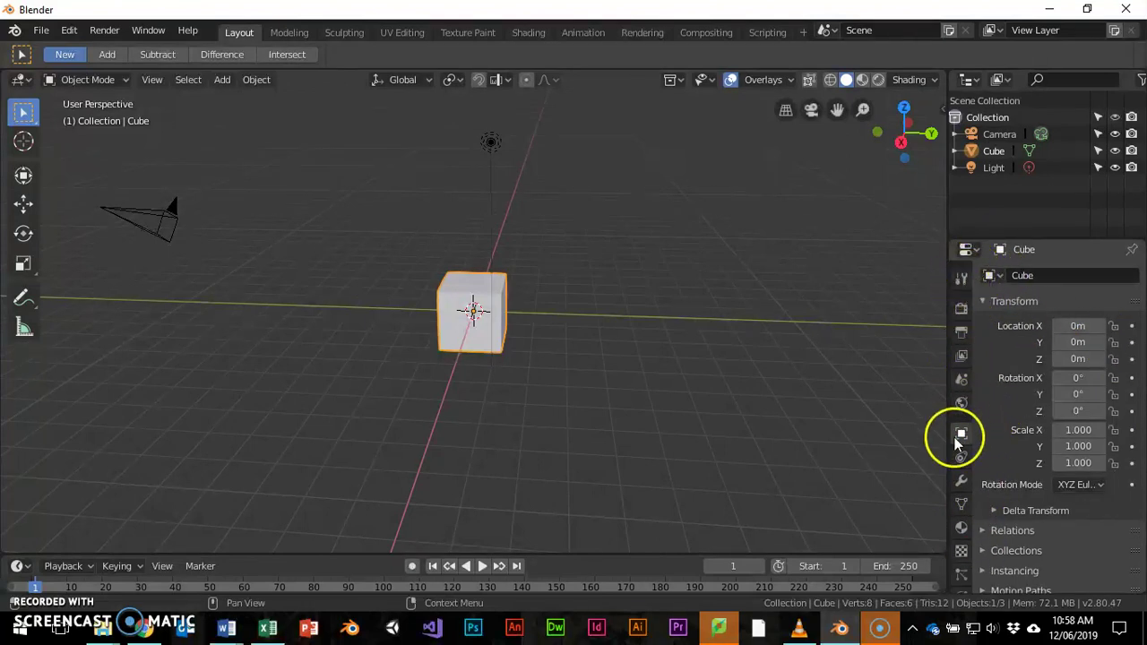
left_click(958, 279)
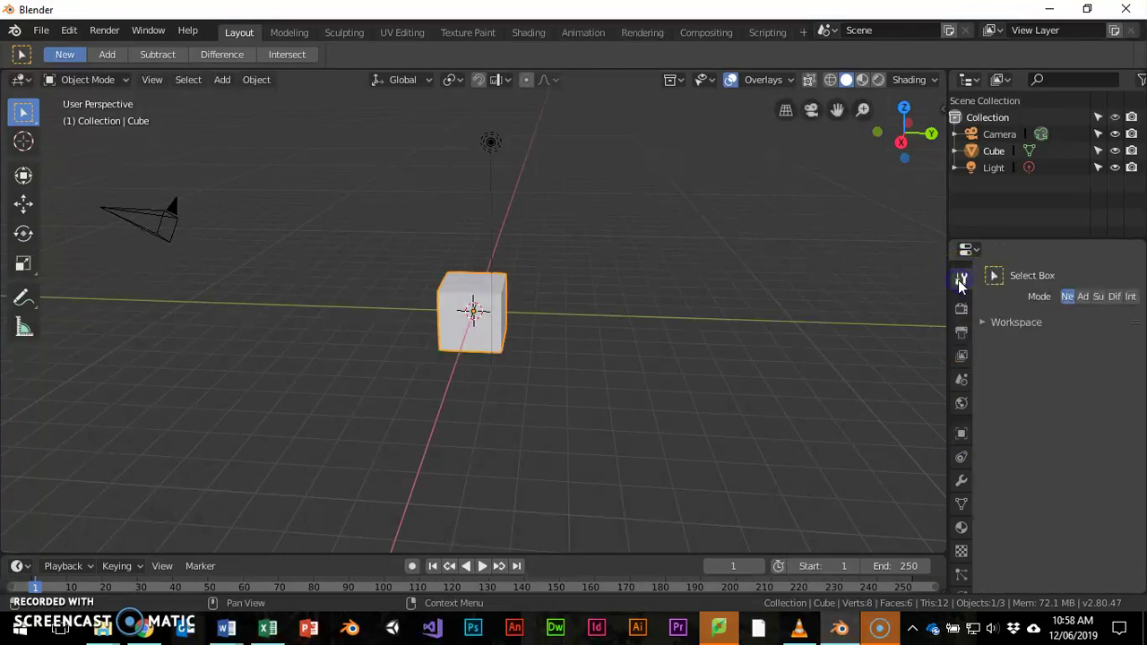
left_click(963, 306)
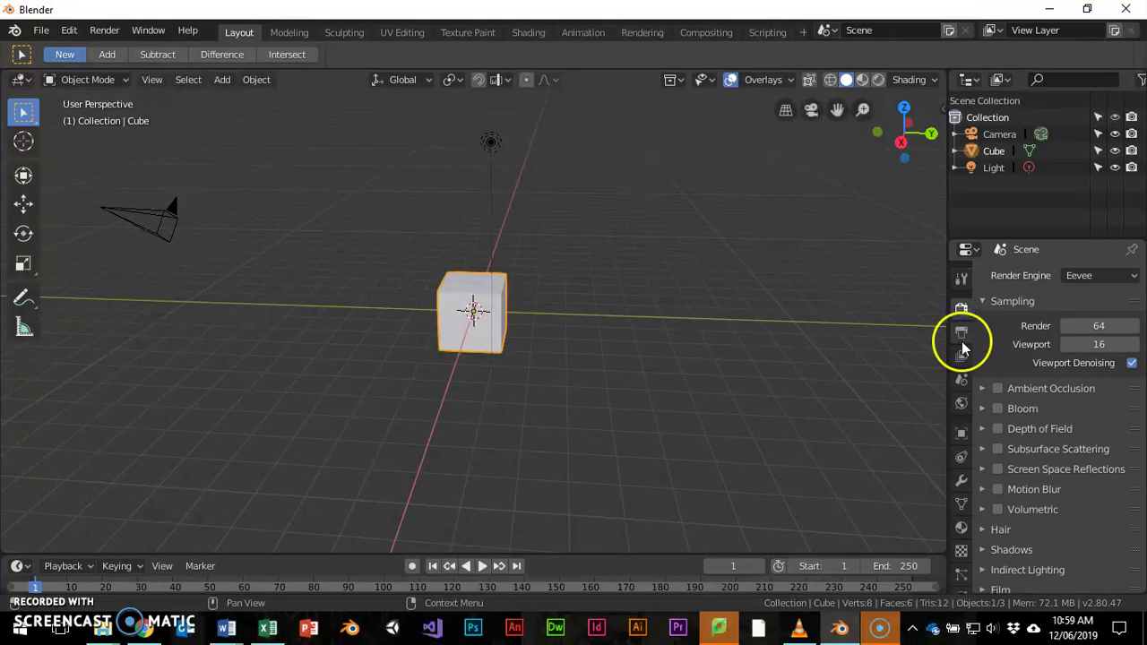
left_click(961, 331)
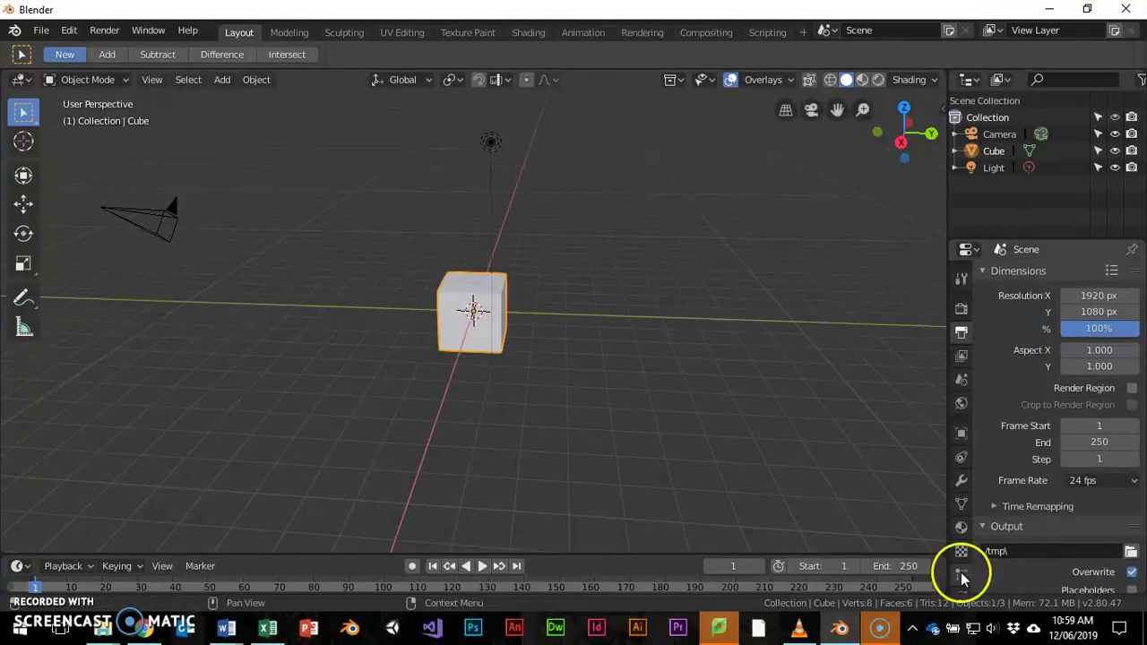
left_click(961, 434)
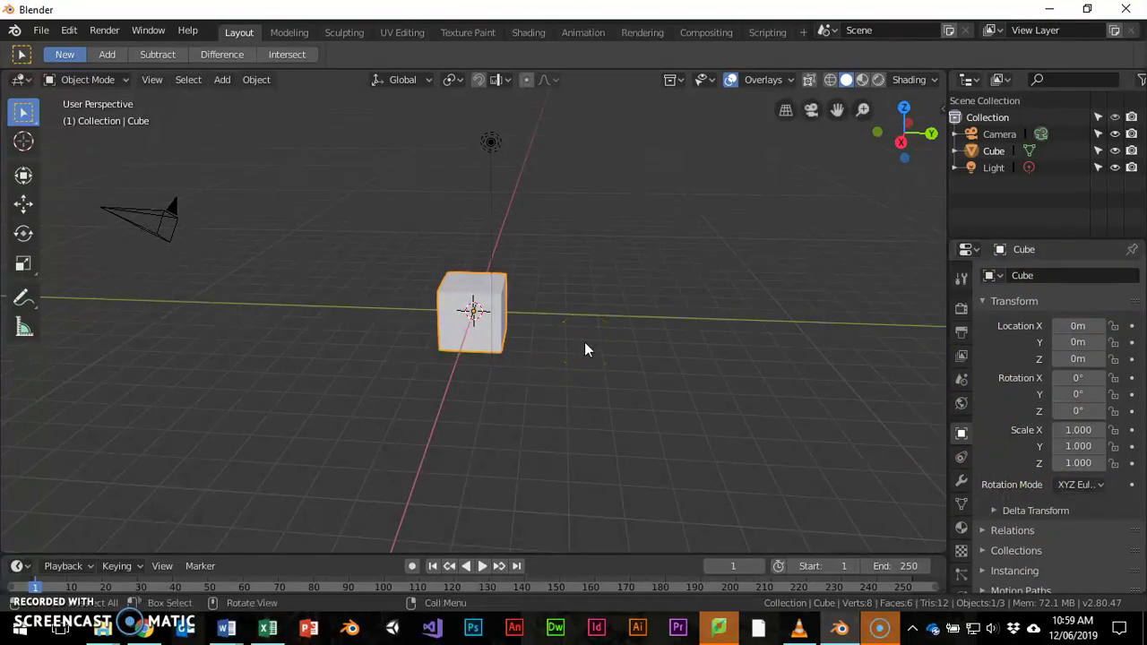
key("shift+a")
mouse_move(469, 290)
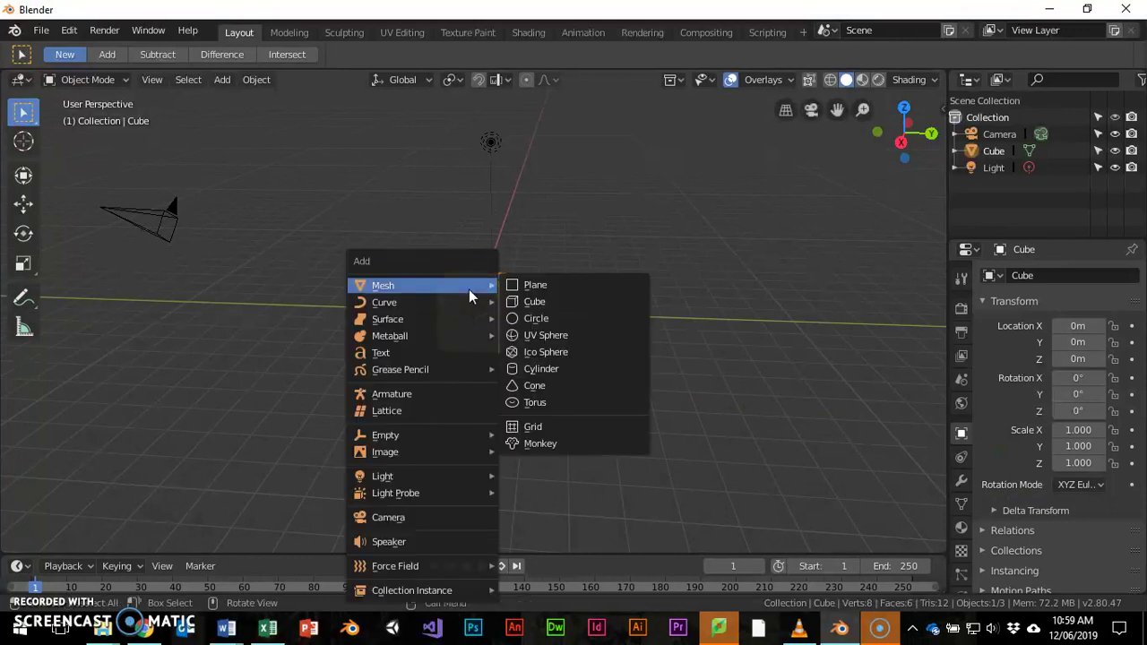
Step: Add a UV Sphere from Add > Mesh, then zoom in and tilt the view
left_click(221, 80)
mouse_move(330, 100)
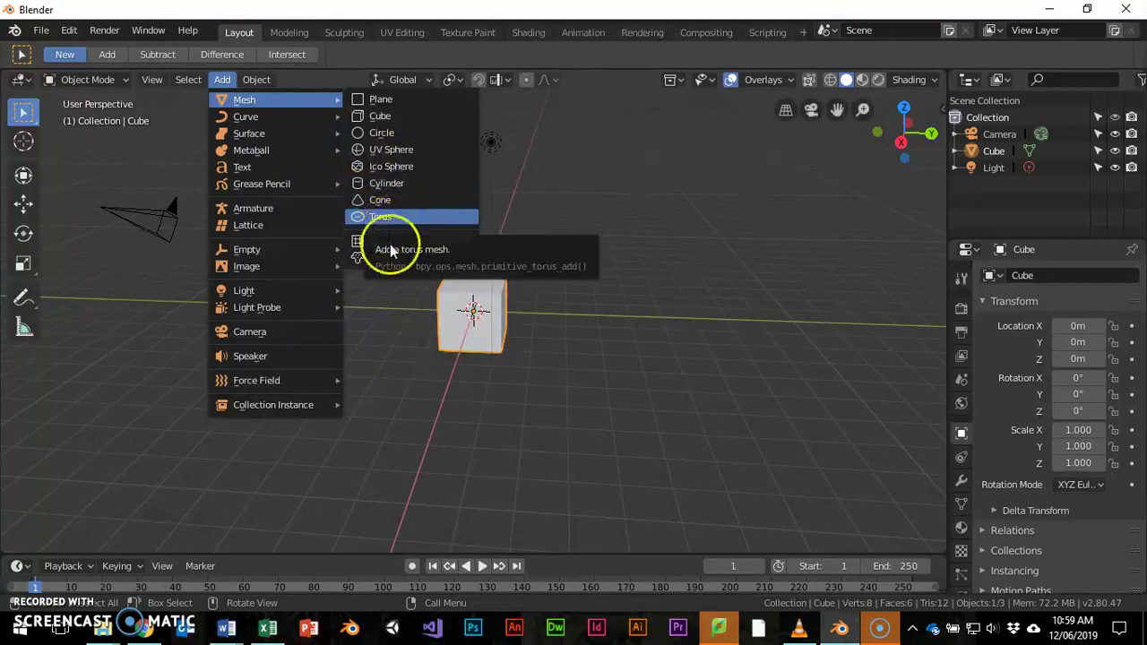
left_click(387, 151)
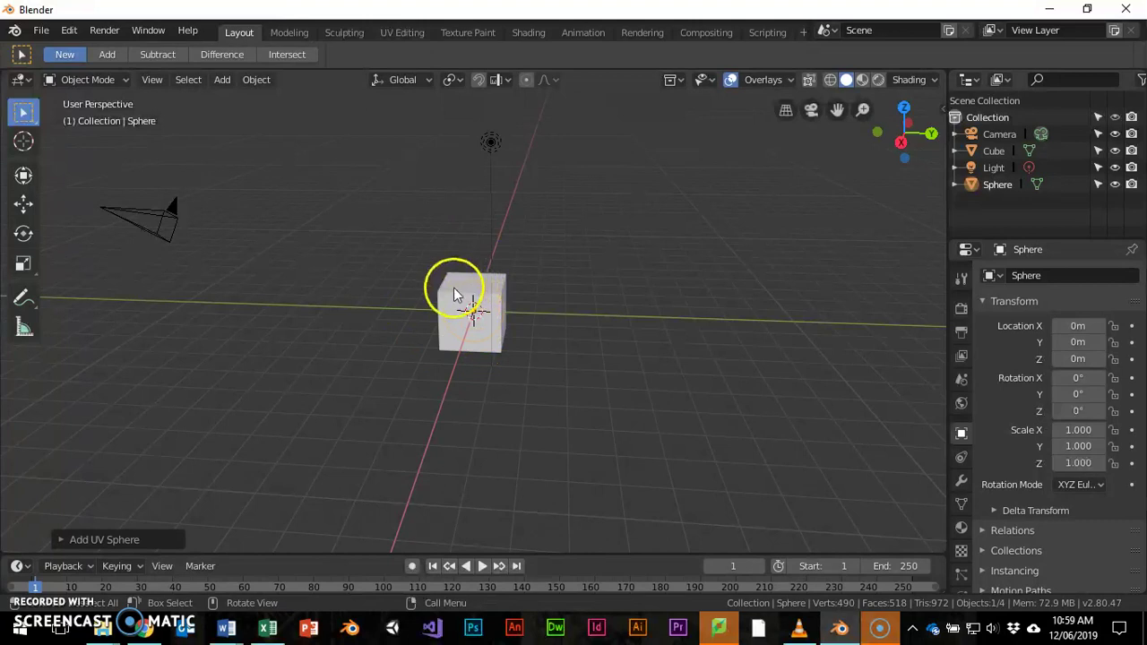
scroll(477, 310, "up", 3)
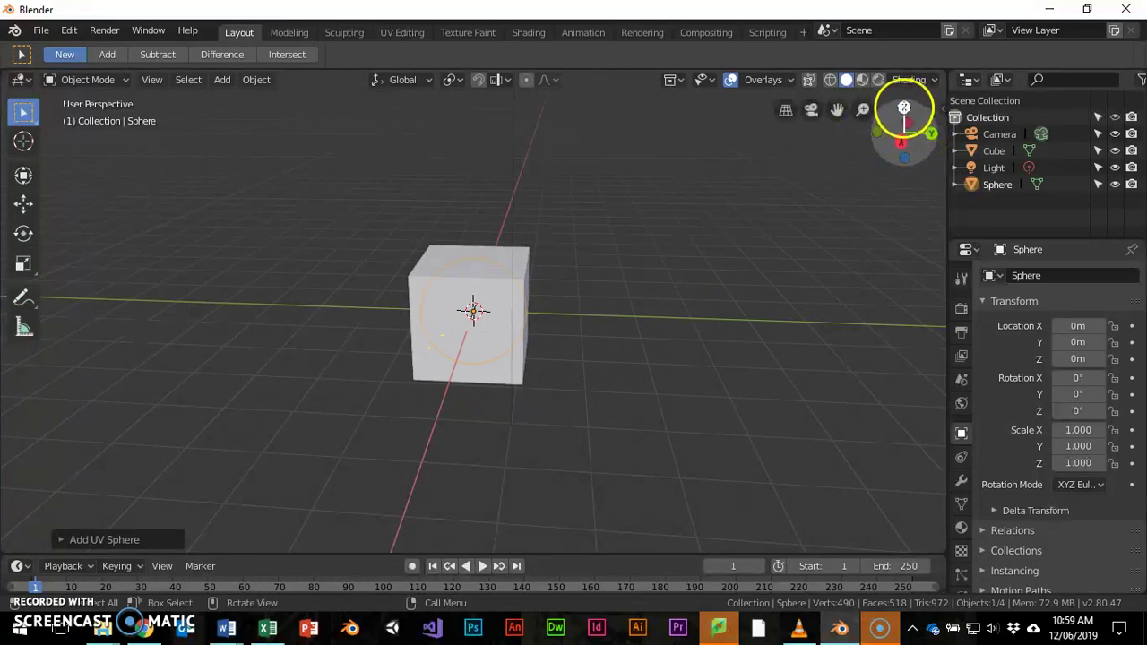
left_click_drag(904, 107, 460, 258)
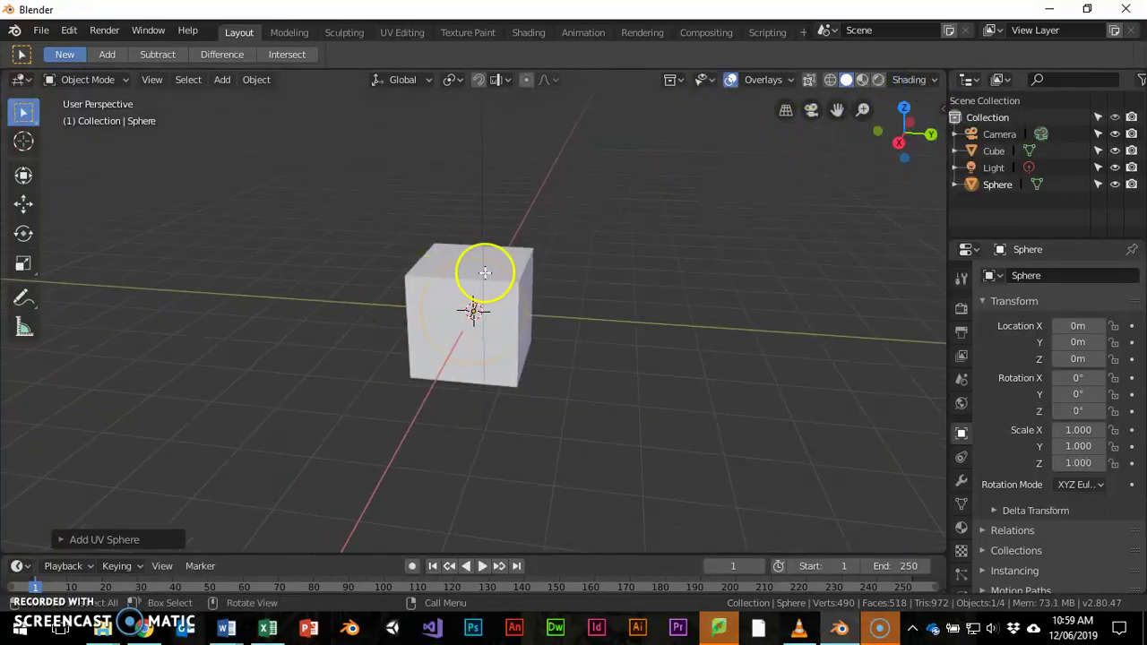
left_click(419, 80)
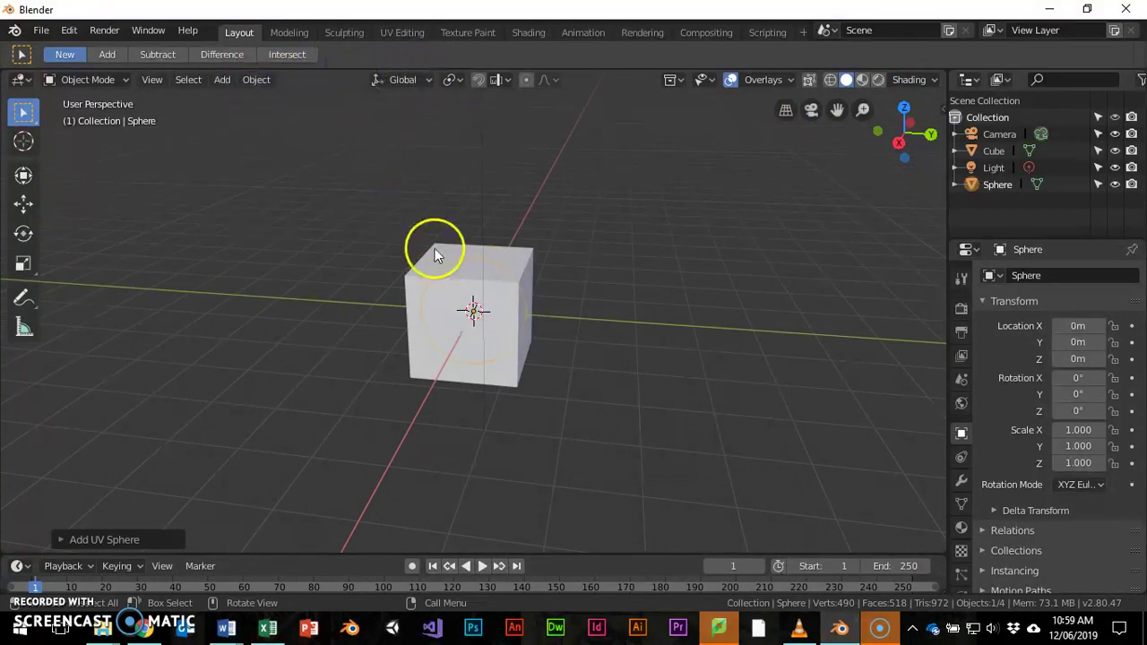
Step: Move the UV sphere up onto the top of the cube
key("g")
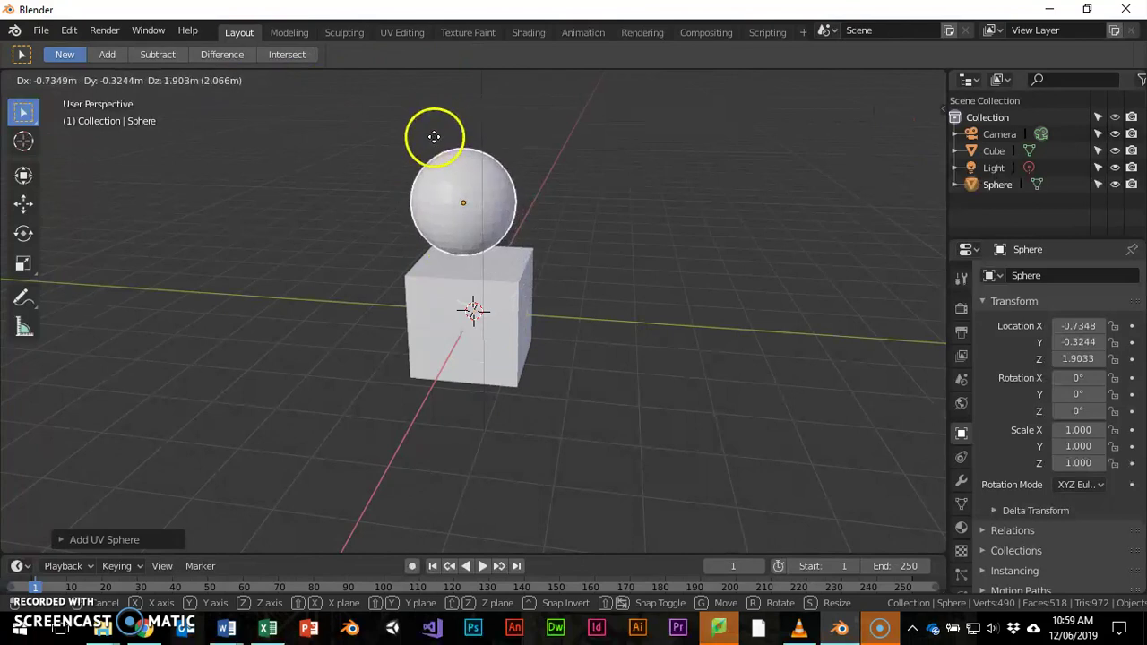
left_click(434, 135)
middle_click_drag(422, 330, 364, 320)
Step: Add an Ico Sphere and place it to the upper left of the cube
key("shift+a")
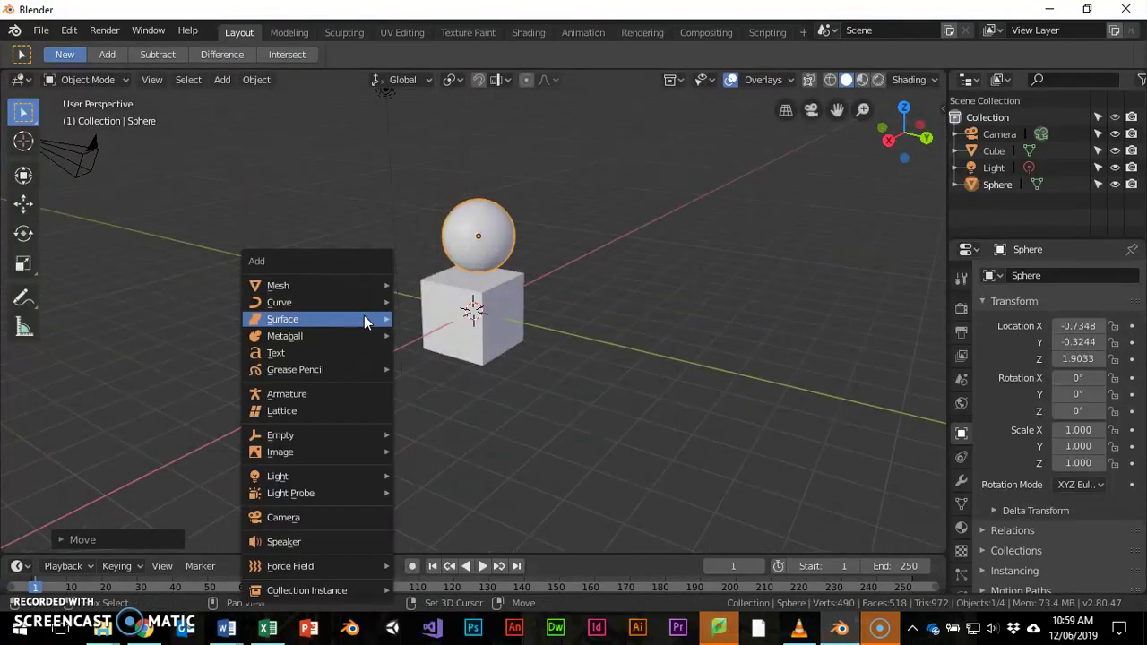
mouse_move(358, 288)
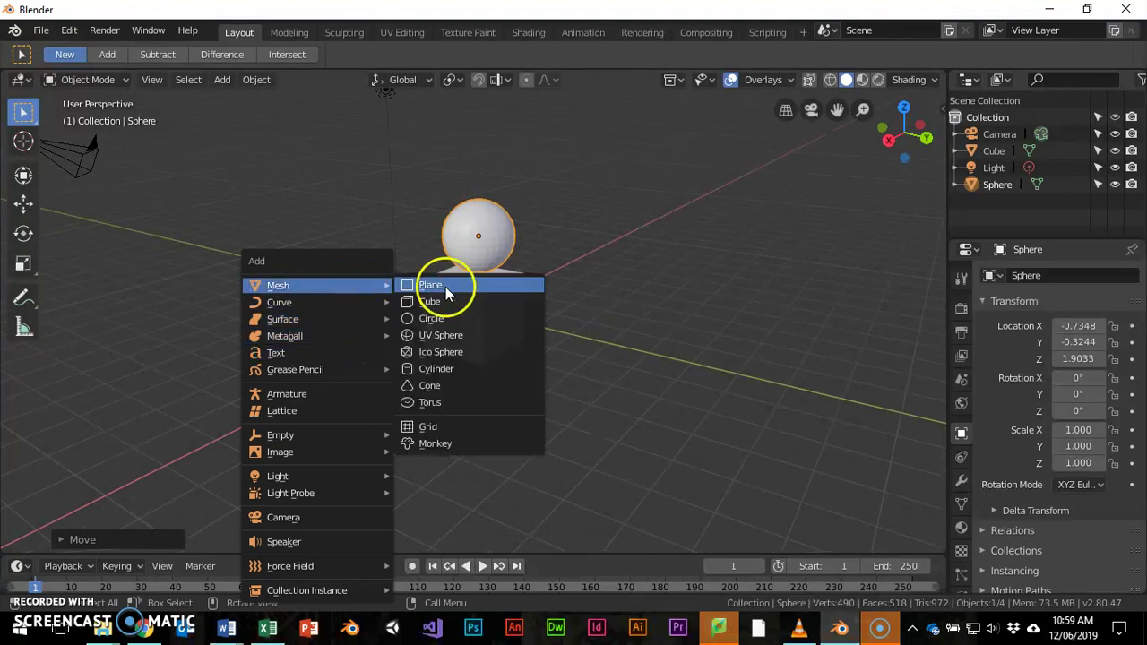
left_click(448, 352)
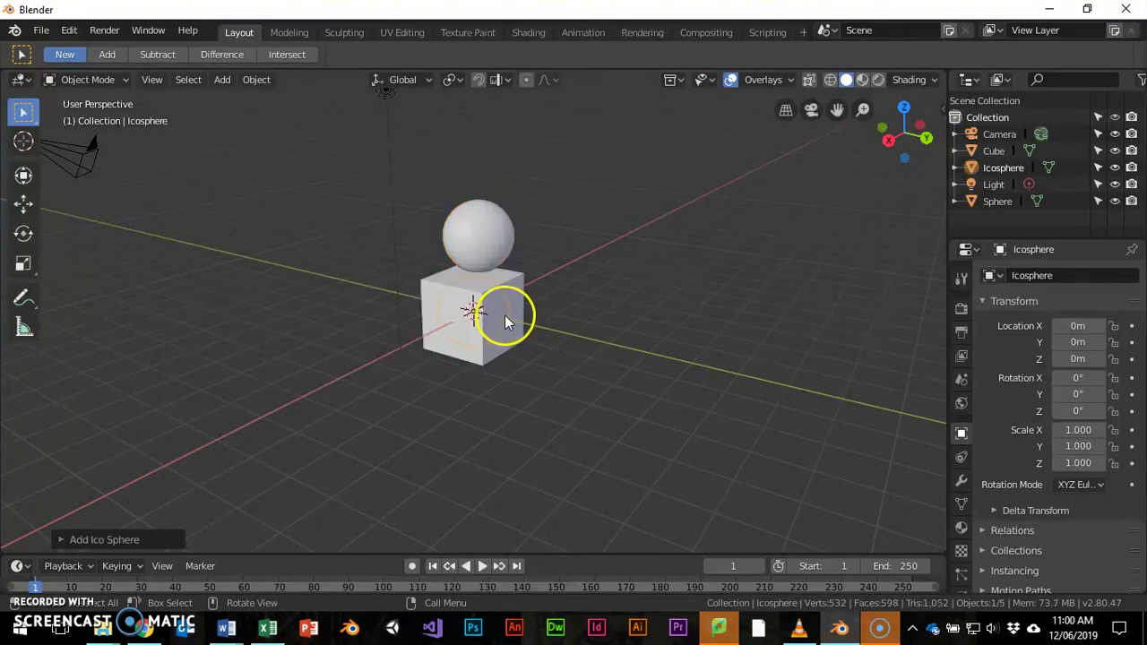
key("g")
left_click(412, 238)
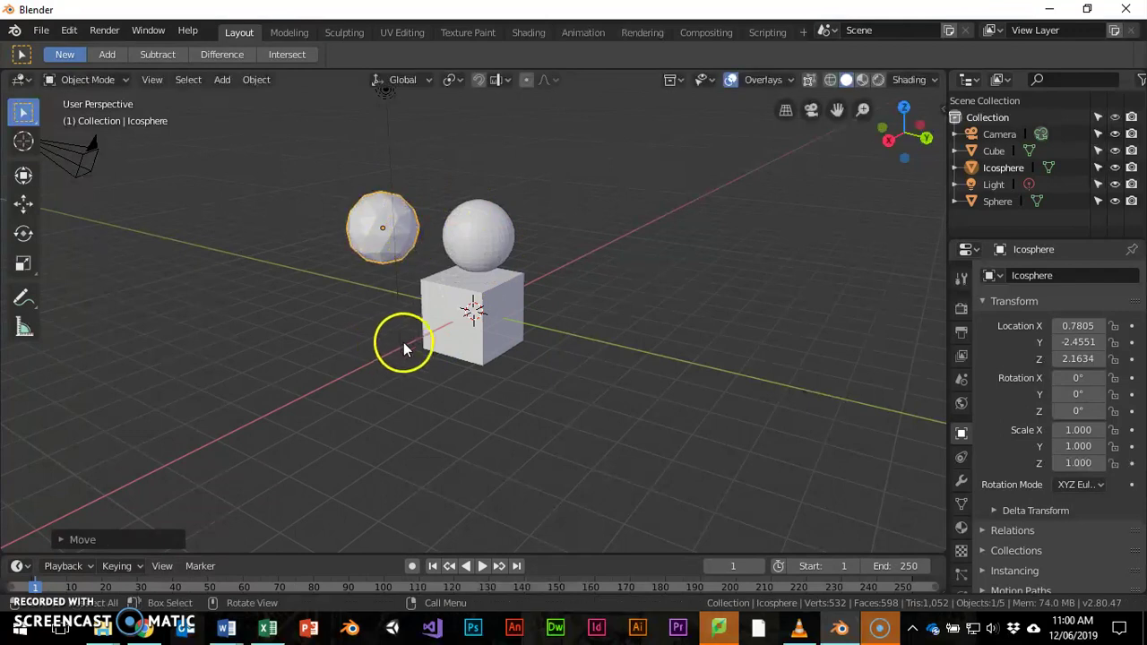
Step: Add a Cylinder and place it to the right of the cube
key("shift+a")
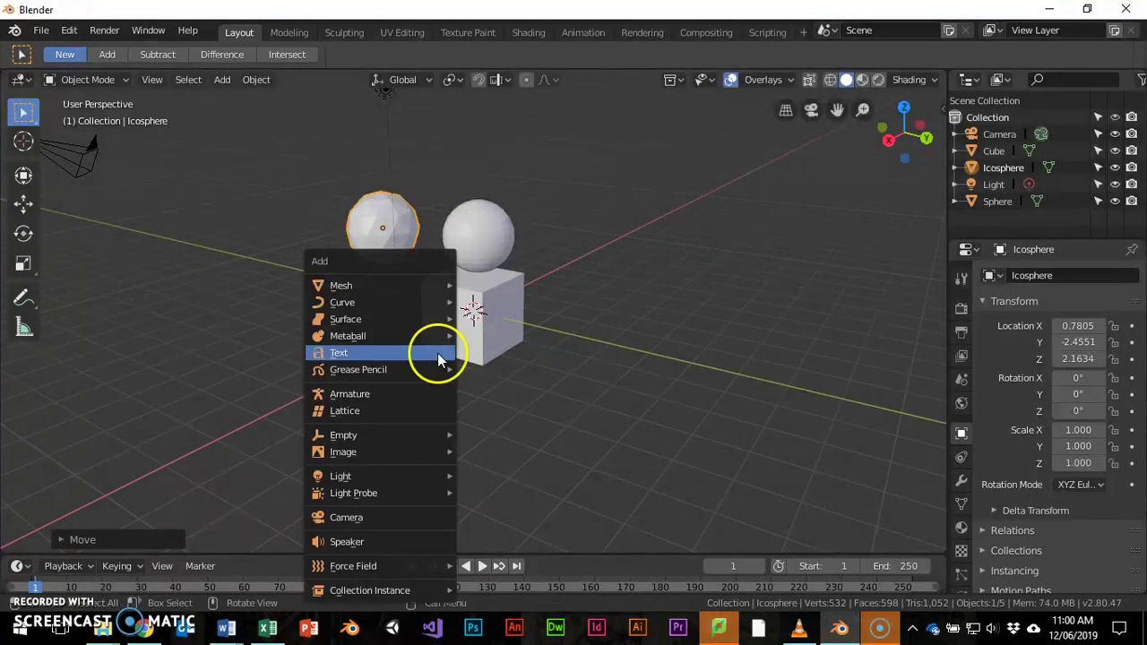
mouse_move(414, 297)
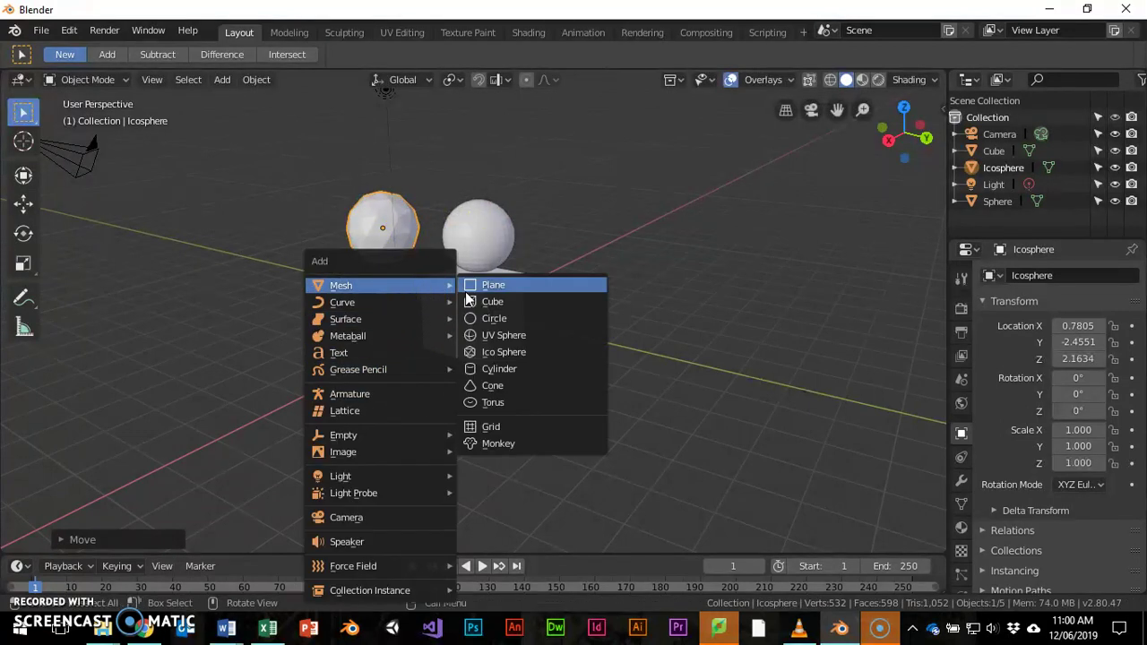
left_click(511, 369)
key("g")
left_click(737, 307)
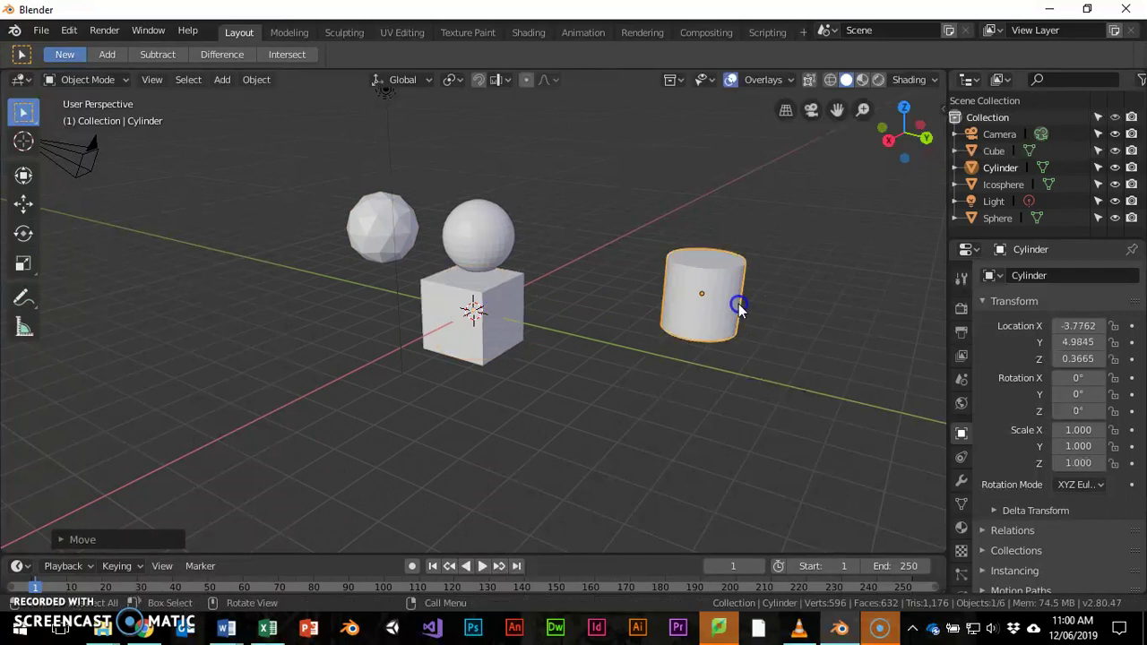
Step: Add a Cone and place it to the left of the cube
key("shift+a")
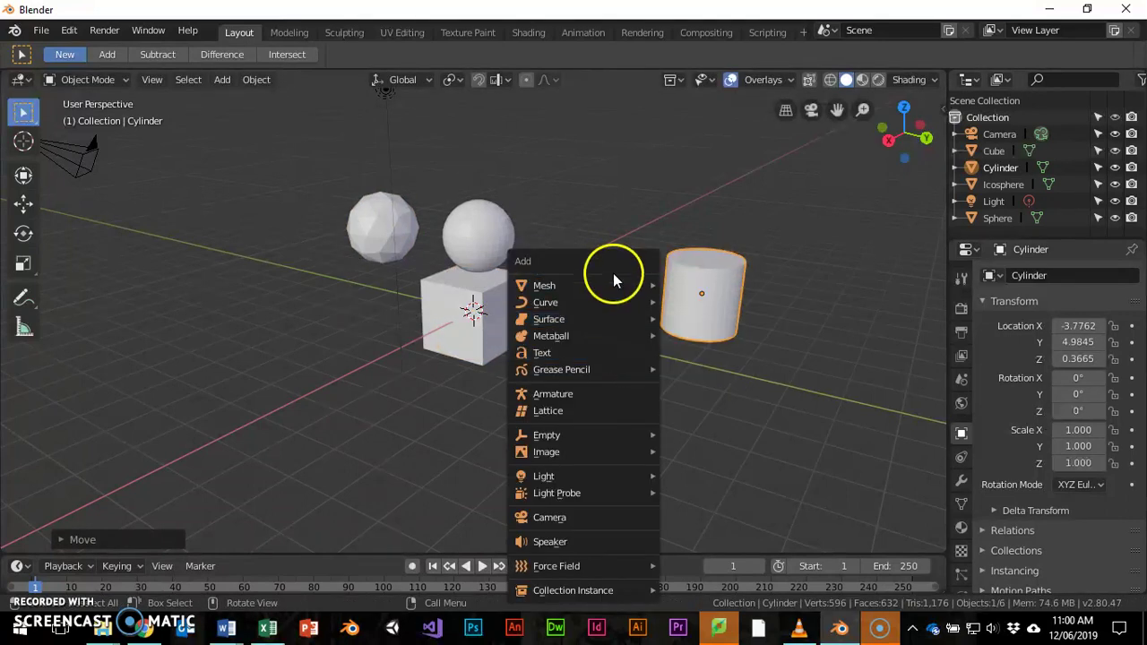
mouse_move(619, 285)
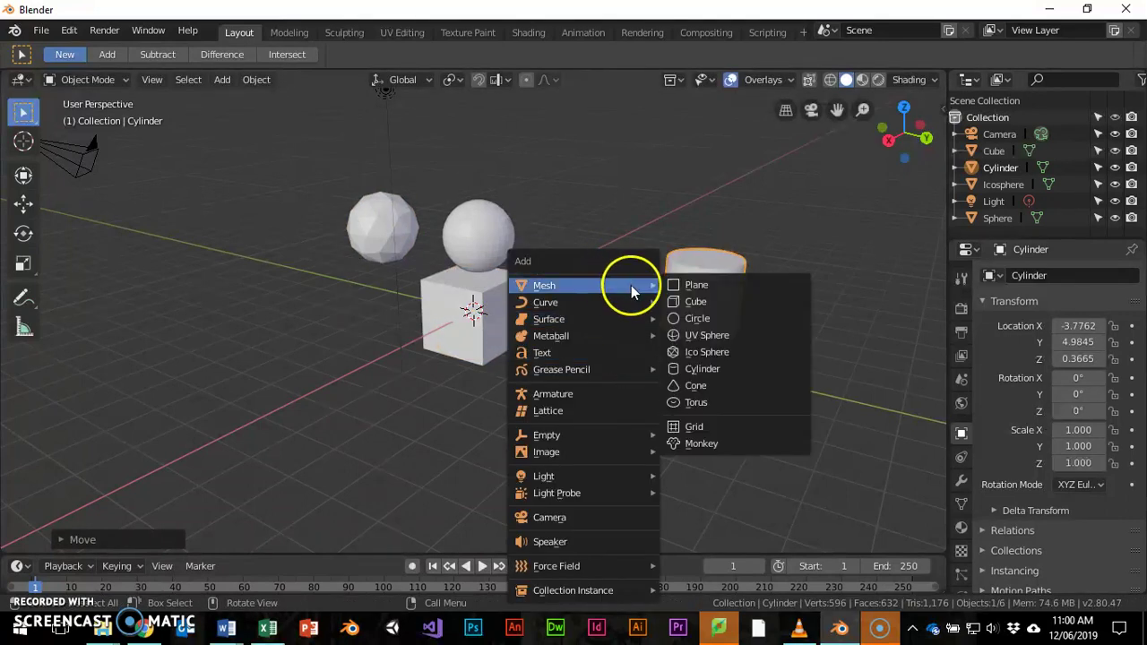
left_click(695, 387)
key("g")
left_click(380, 340)
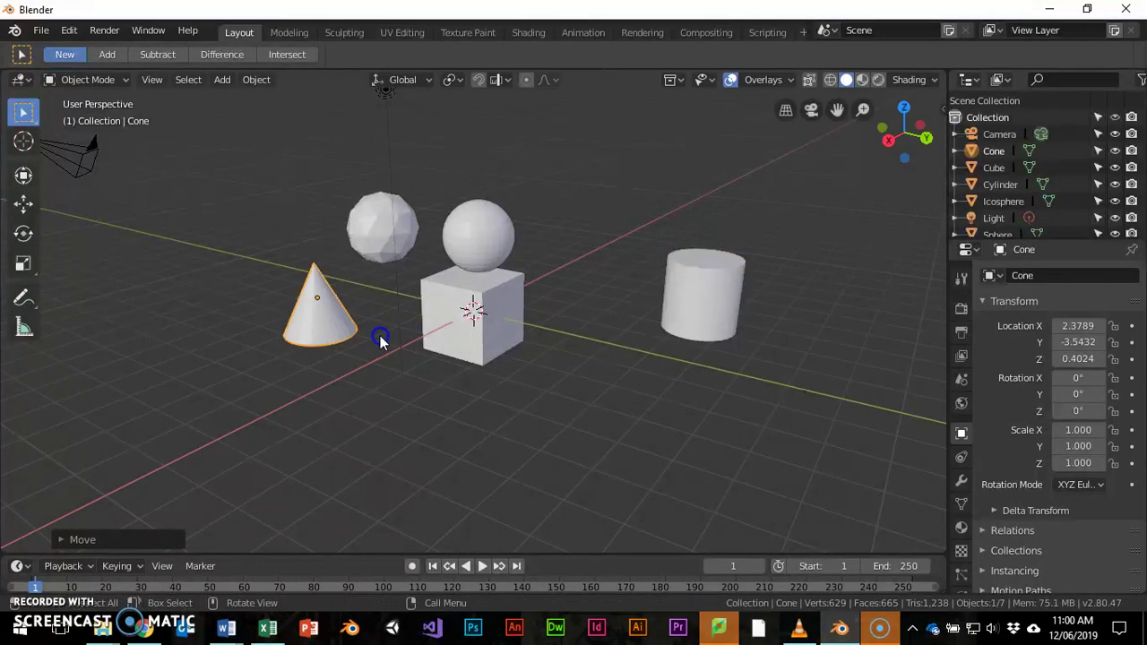
key("shift+a")
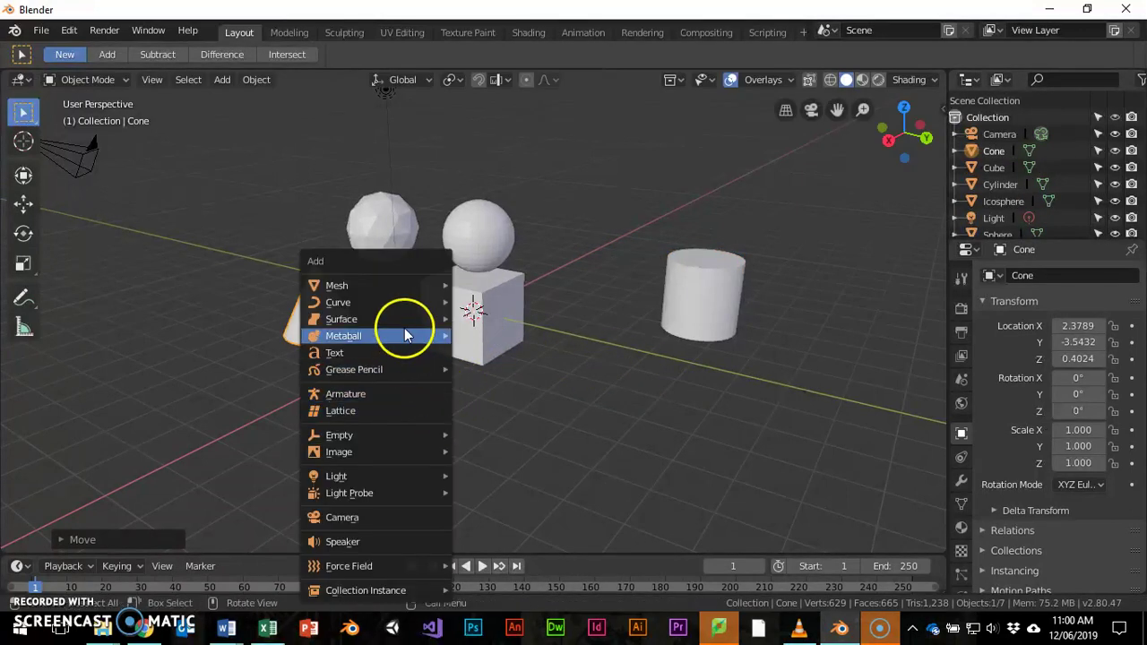
Step: Add a Torus and raise it along Z to just above the sphere
mouse_move(404, 285)
left_click(518, 397)
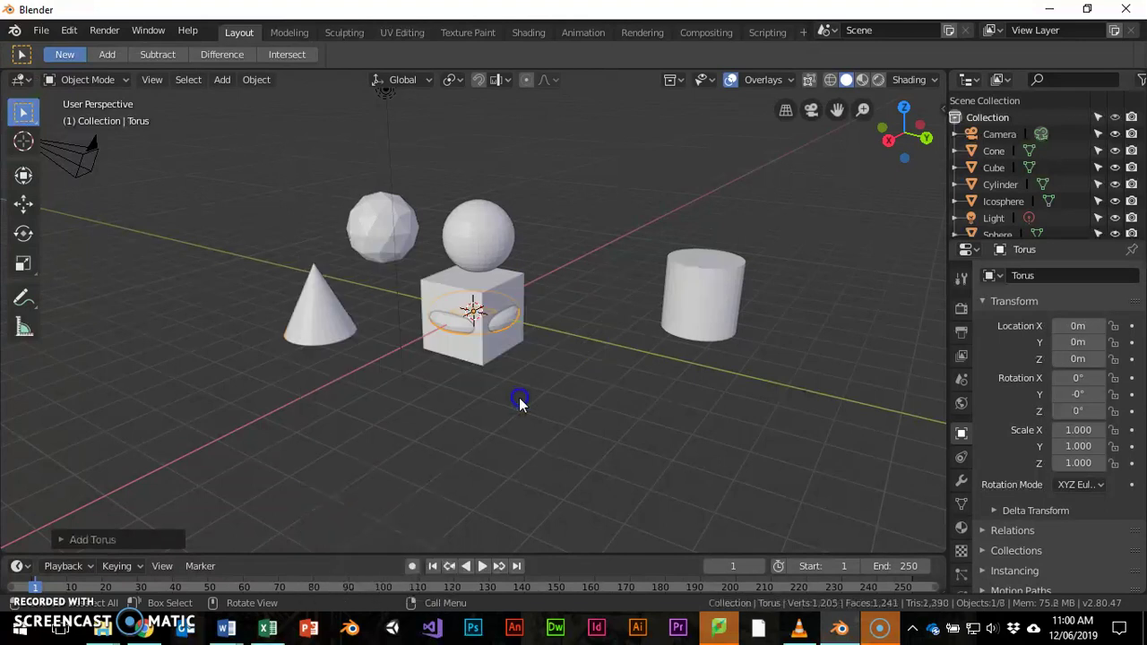
key("g")
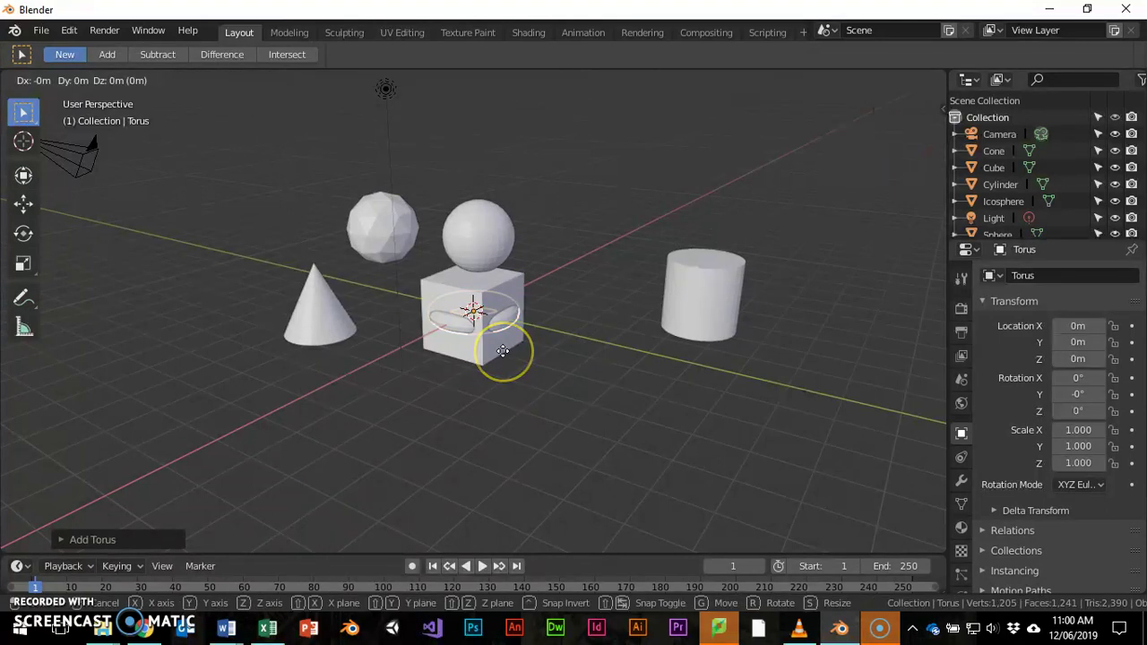
key("z")
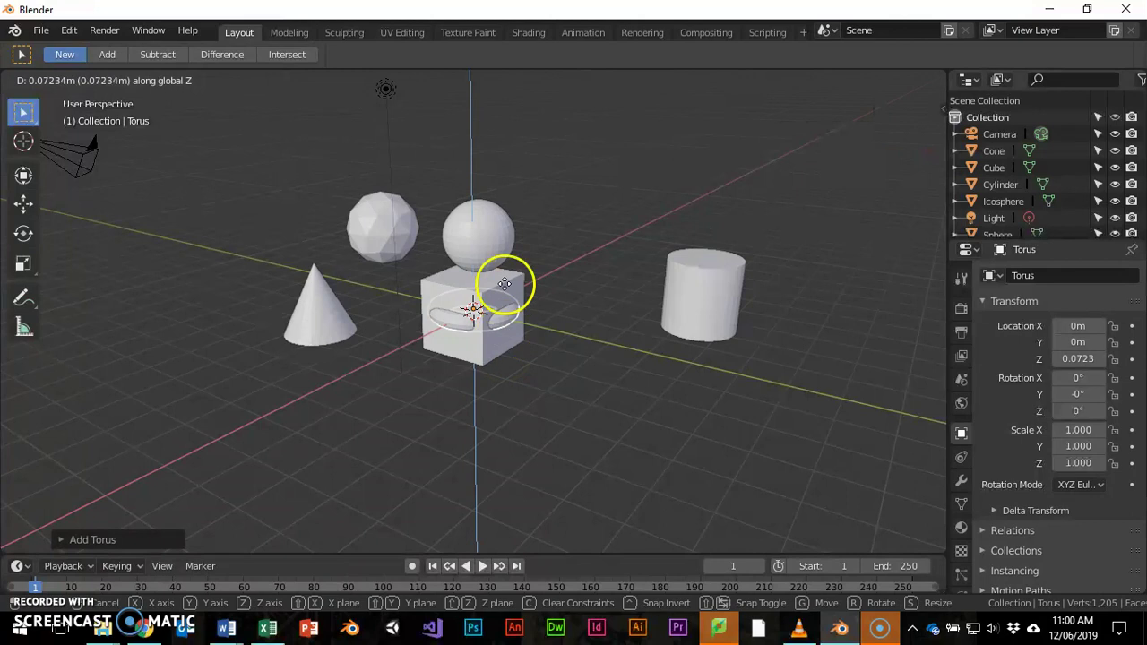
left_click(488, 197)
Step: Trial-move the torus on X, Y and Z, cancelling to keep it at Z 4.2756
key("g")
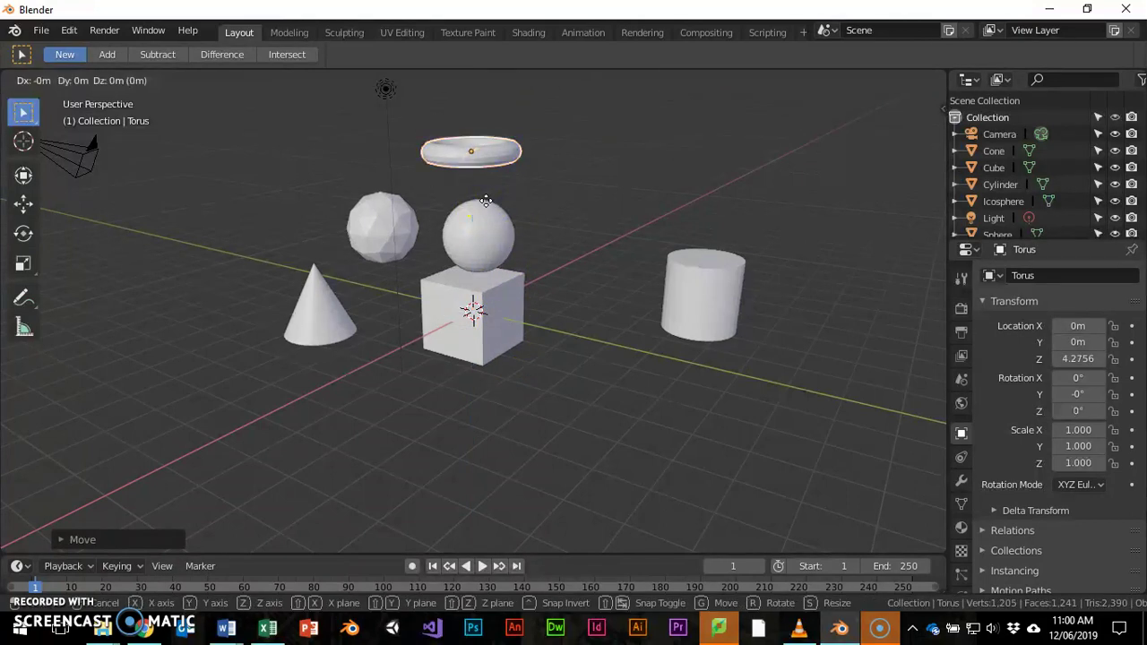
key("x")
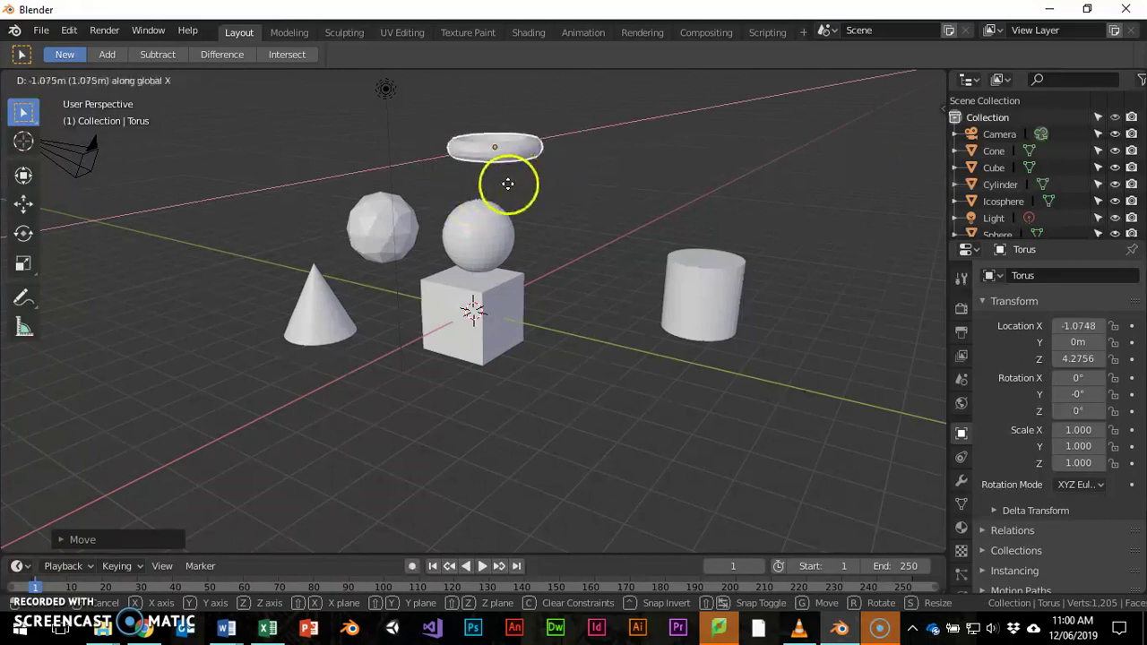
key("y")
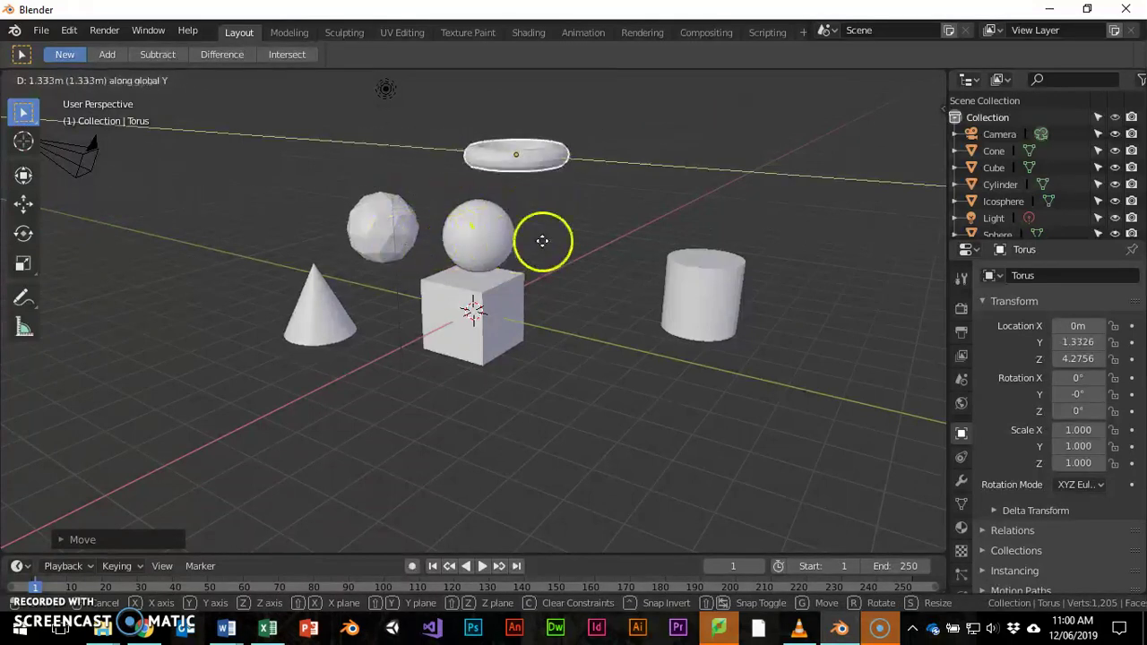
key("shift+z")
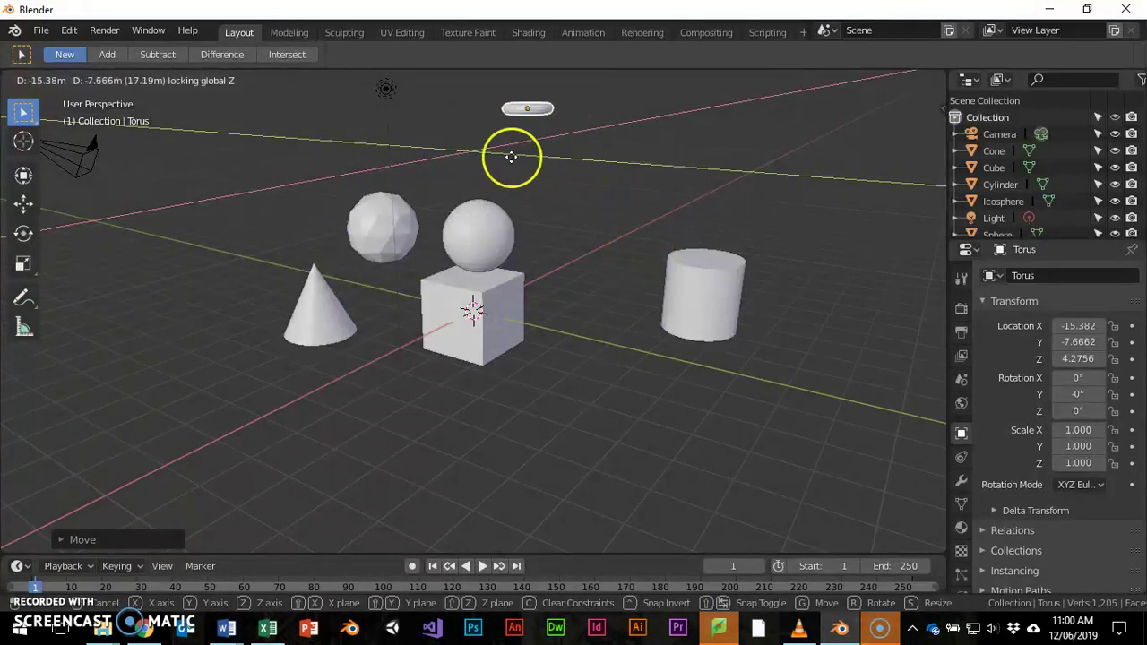
right_click(495, 226)
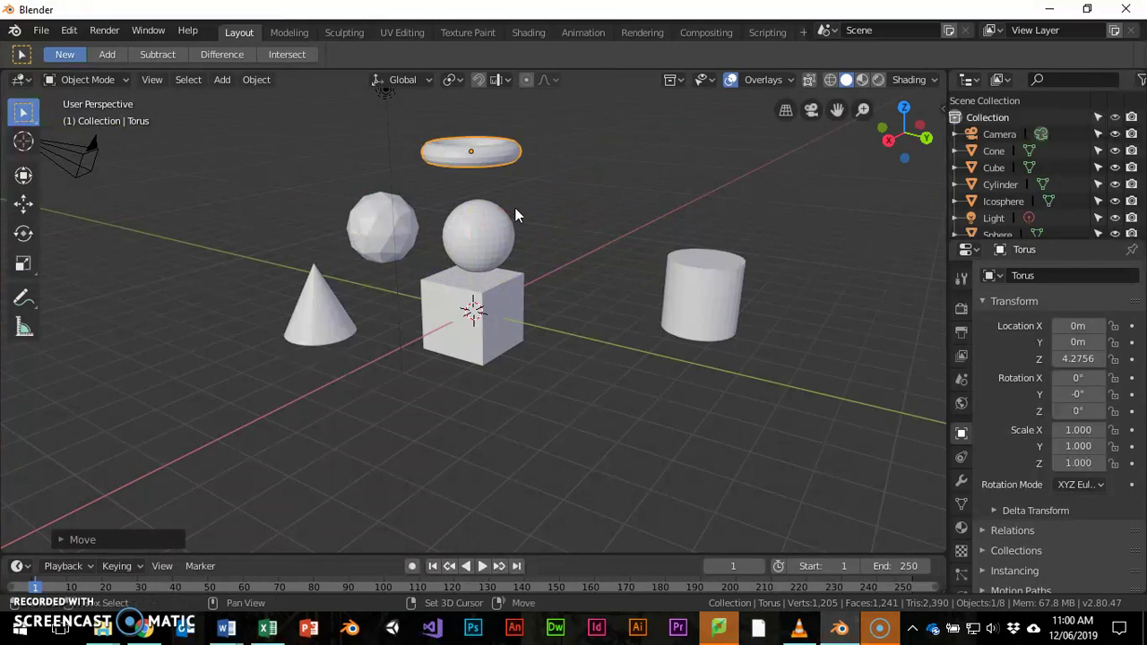
key("g")
key("z")
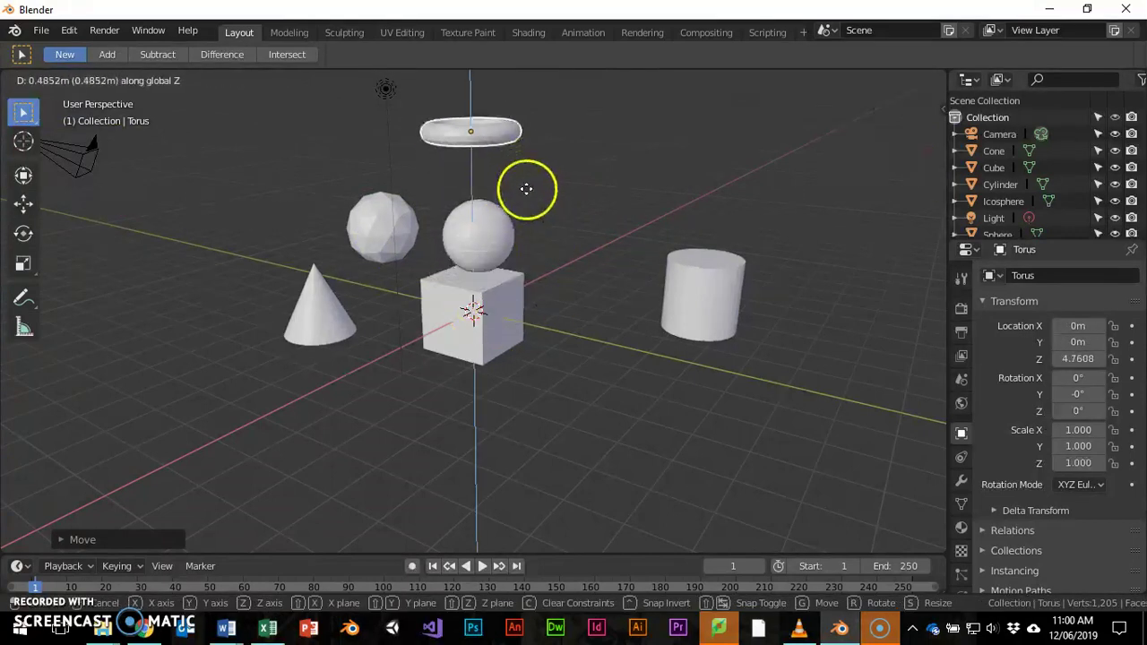
right_click(499, 408)
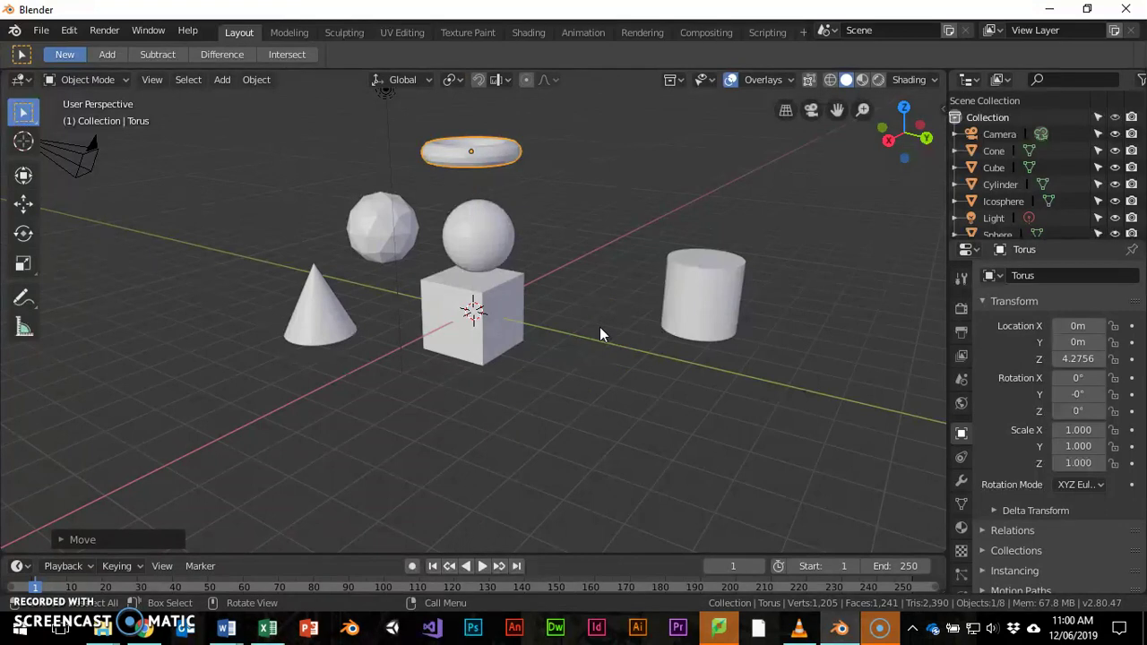
middle_click_drag(422, 353, 474, 394)
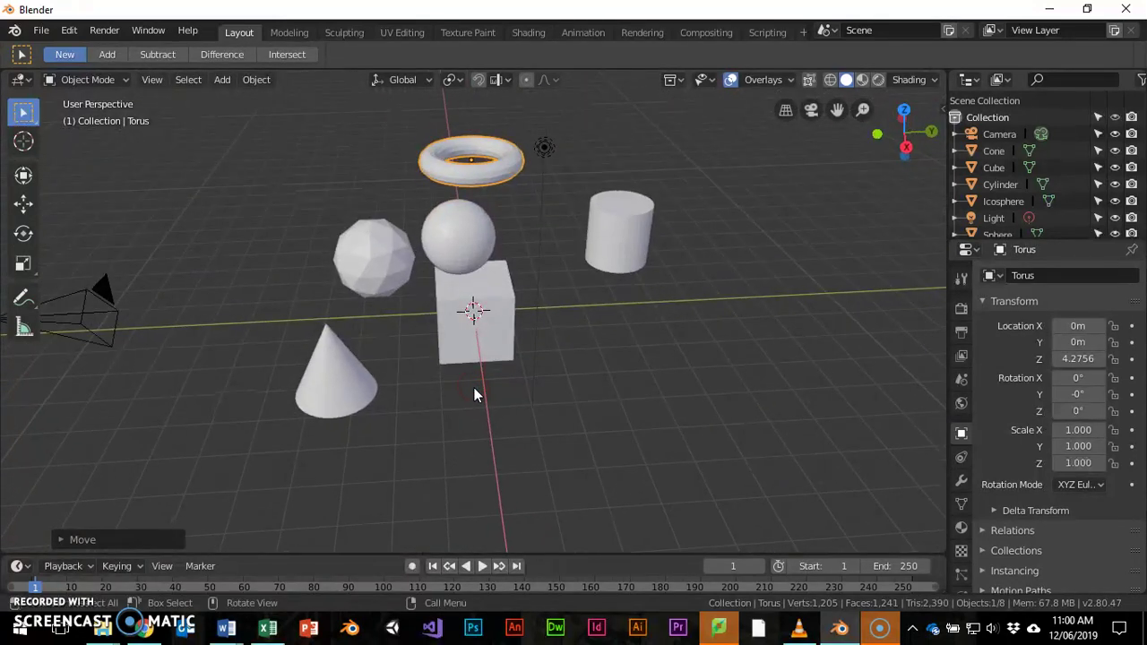
Step: Add a Suzanne monkey head and raise it along Z above the torus to 5.1955
key("shift+a")
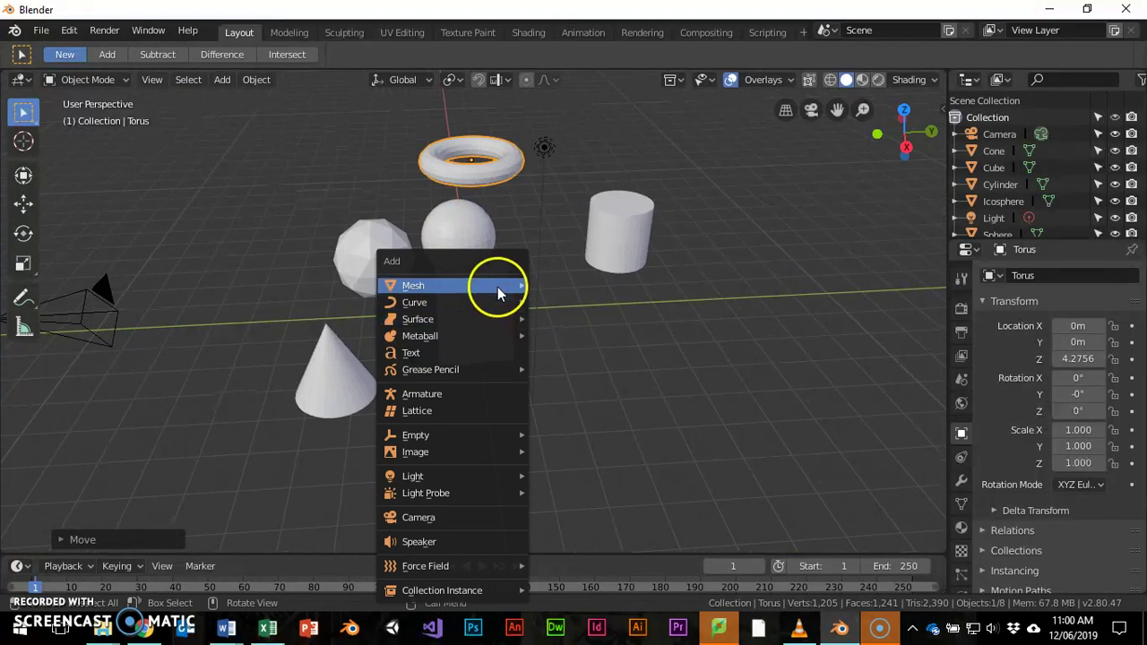
mouse_move(497, 285)
left_click(600, 446)
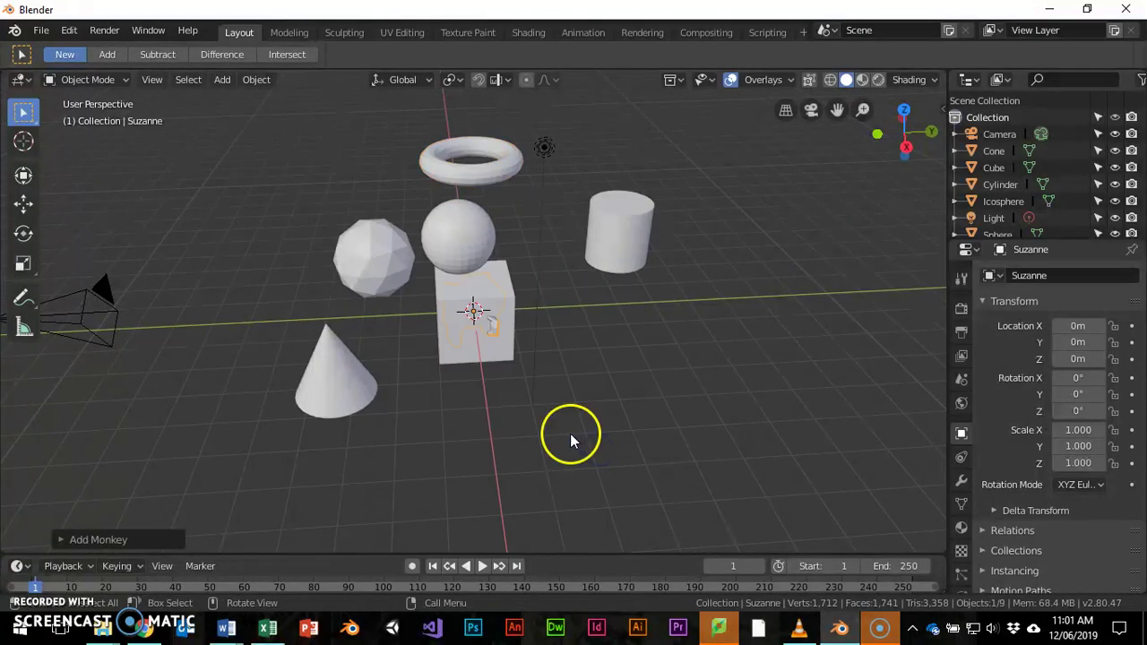
key("g")
key("z")
left_click(532, 238)
mouse_move(392, 337)
middle_mouse_down()
mouse_move(500, 397)
mouse_move(539, 369)
mouse_move(457, 374)
mouse_move(568, 379)
mouse_move(591, 313)
mouse_move(532, 382)
mouse_move(425, 386)
mouse_move(485, 394)
mouse_move(512, 355)
mouse_move(414, 394)
middle_mouse_up()
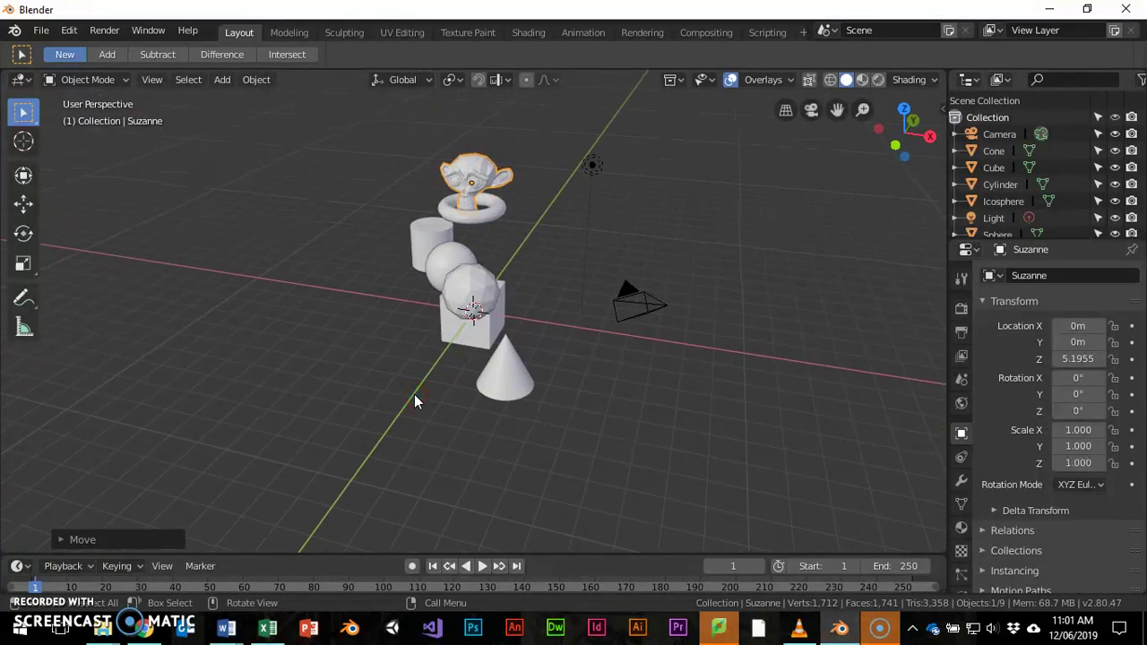
left_click(425, 243)
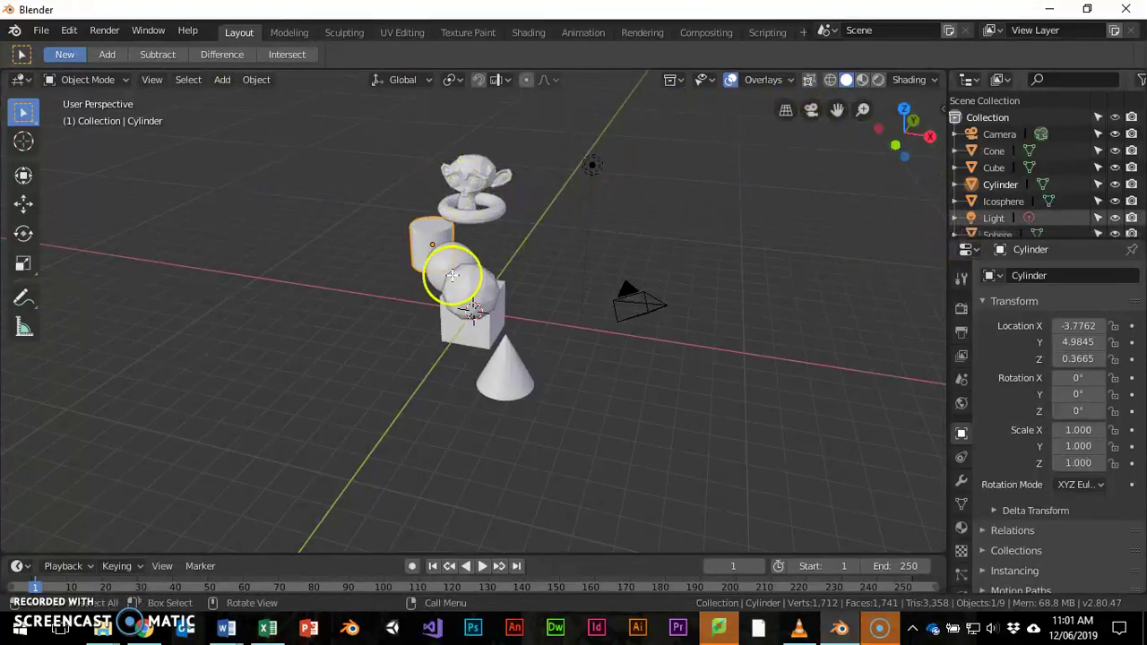
Step: Move the cylinder to a new lower position
key("g")
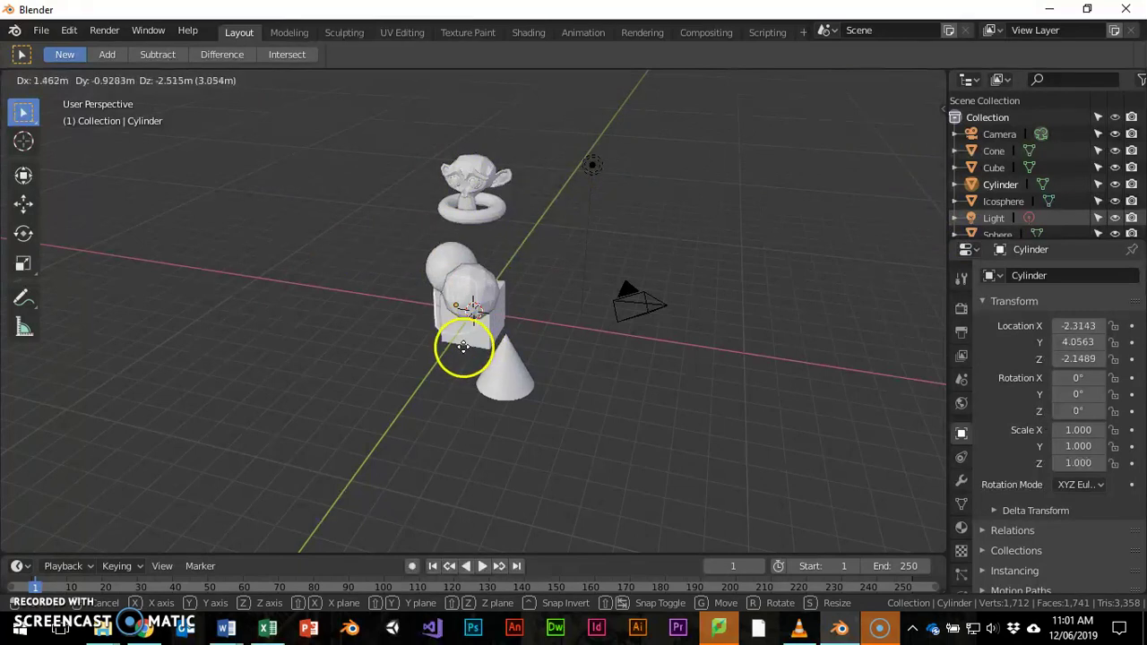
left_click(528, 317)
middle_click_drag(527, 318, 564, 303)
Step: Align the cone with the stack on X and Y, then raise it to the top at Z 7.658
left_click(551, 360)
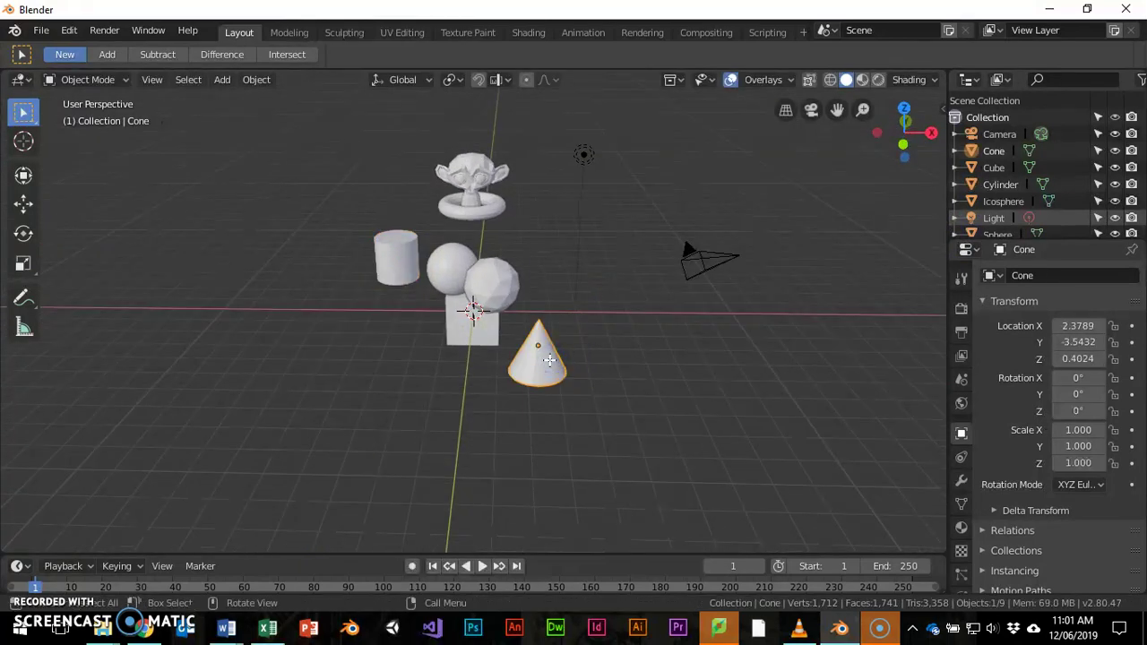
key("g")
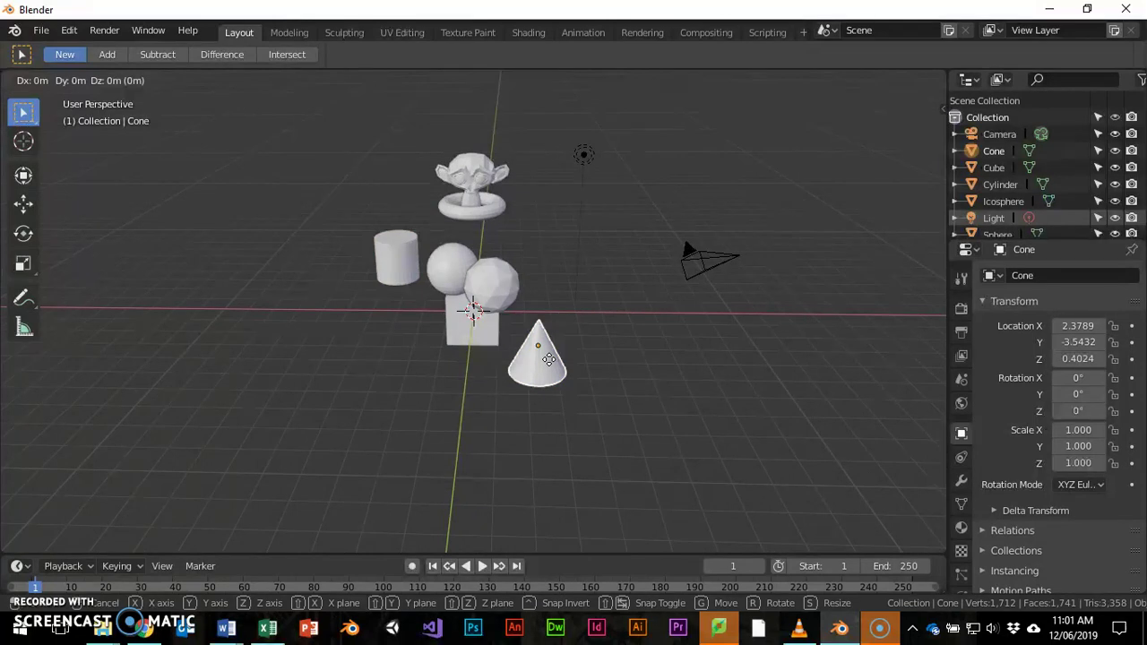
key("x")
left_click_drag(524, 354, 479, 349)
left_click(478, 351)
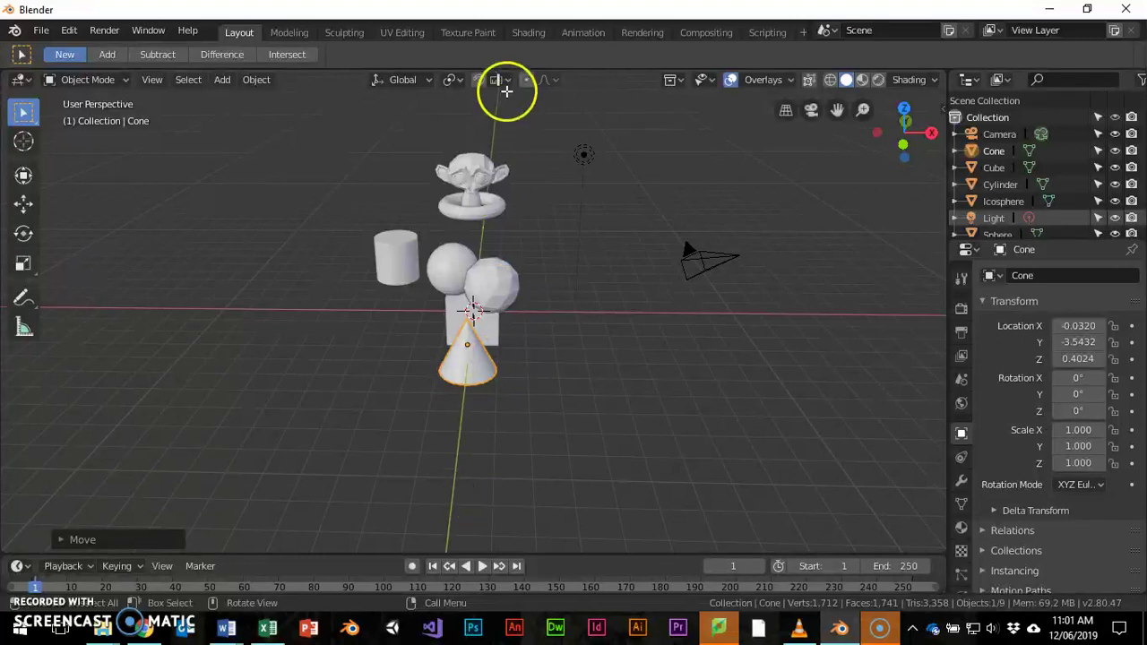
key("g")
key("y")
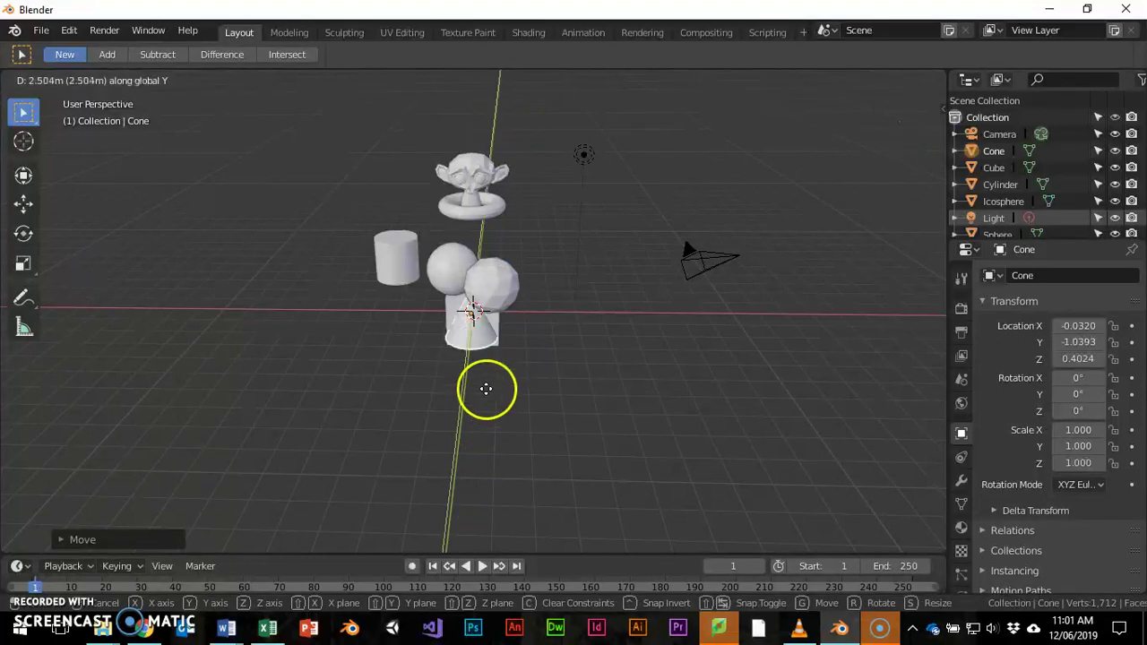
left_click(488, 379)
middle_click_drag(580, 397, 415, 362)
key("g")
key("z")
left_click(475, 260)
Step: Raise Suzanne along Z to 5.7549
left_click(475, 173)
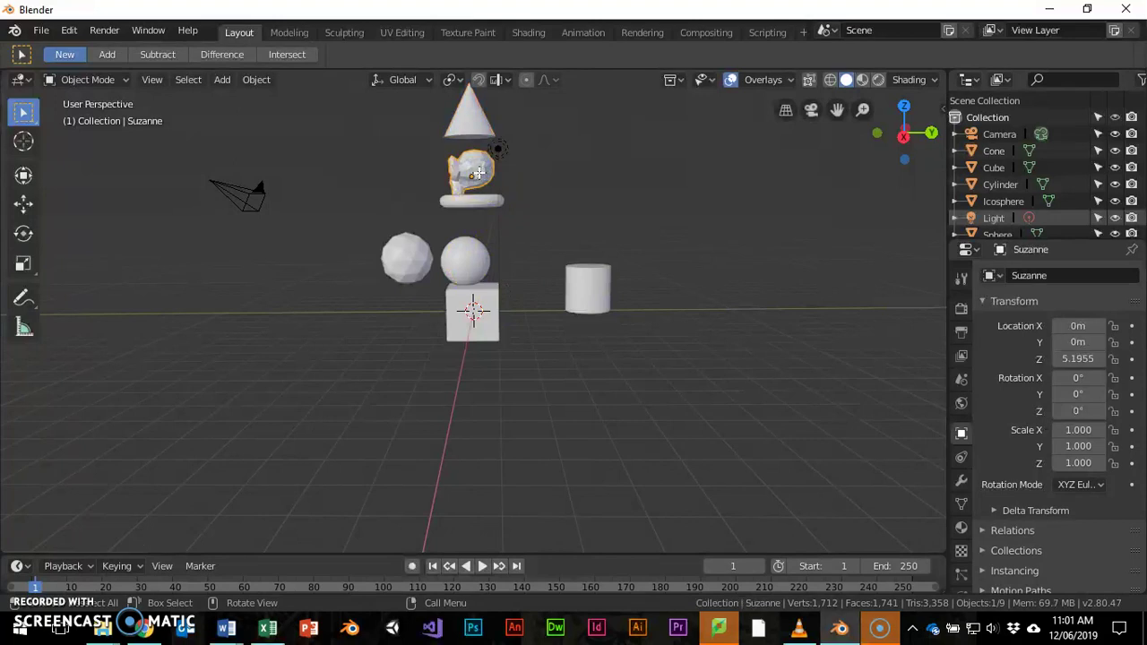
key("g")
key("z")
left_click(482, 159)
middle_click_drag(483, 158, 494, 225)
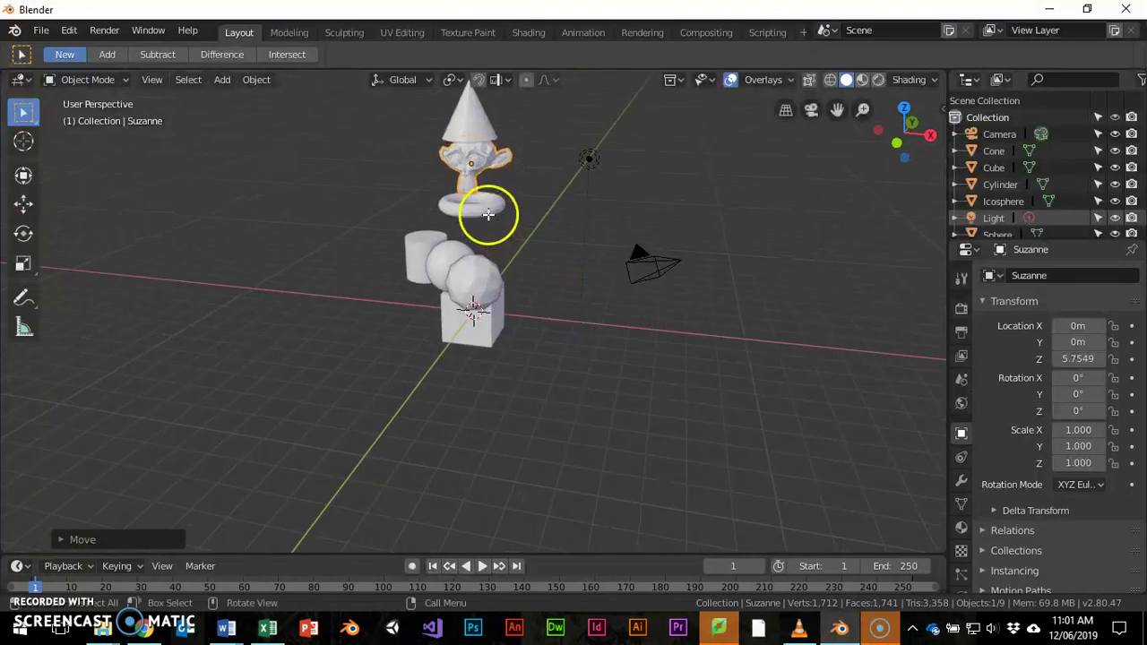
Step: Raise the torus along Z to sit beneath Suzanne
left_click(487, 212)
key("g")
key("z")
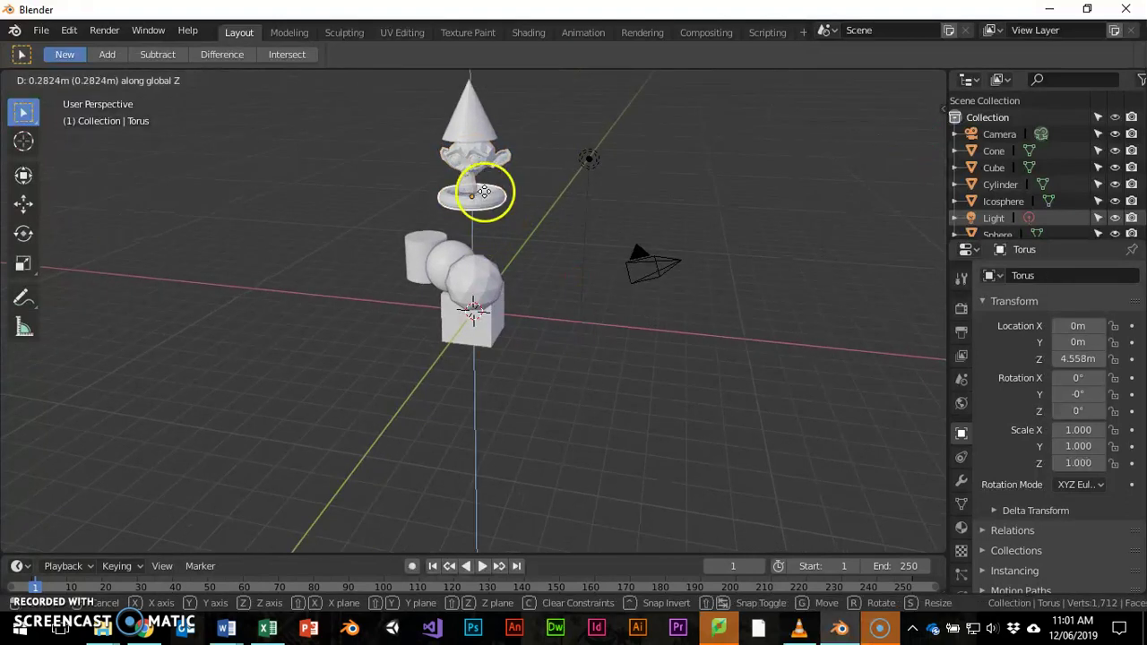
left_click(483, 201)
left_click(486, 282)
middle_click_drag(486, 282, 554, 255)
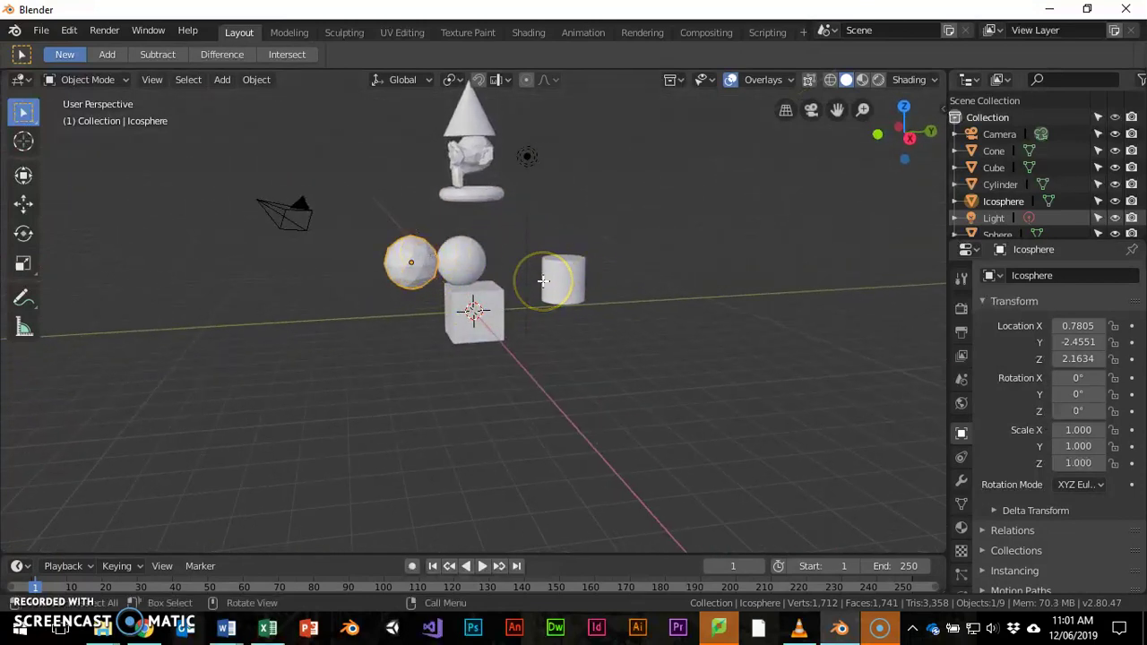
Step: Centre the Icosphere over the stack in top view, then raise it beneath the torus
key("g")
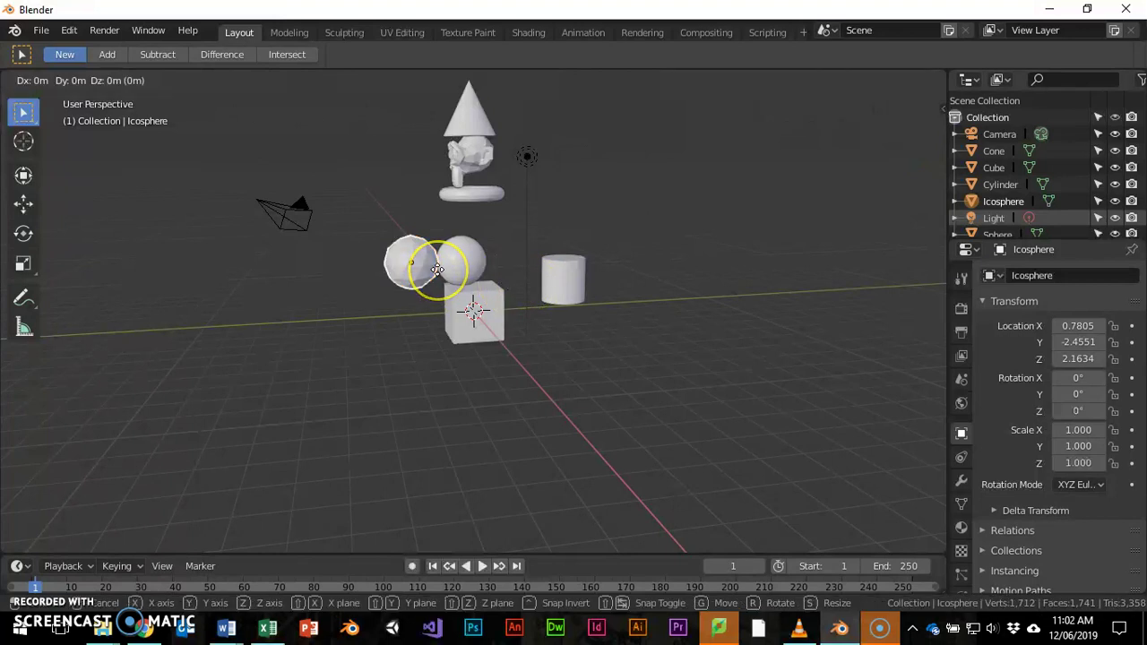
right_click(454, 309)
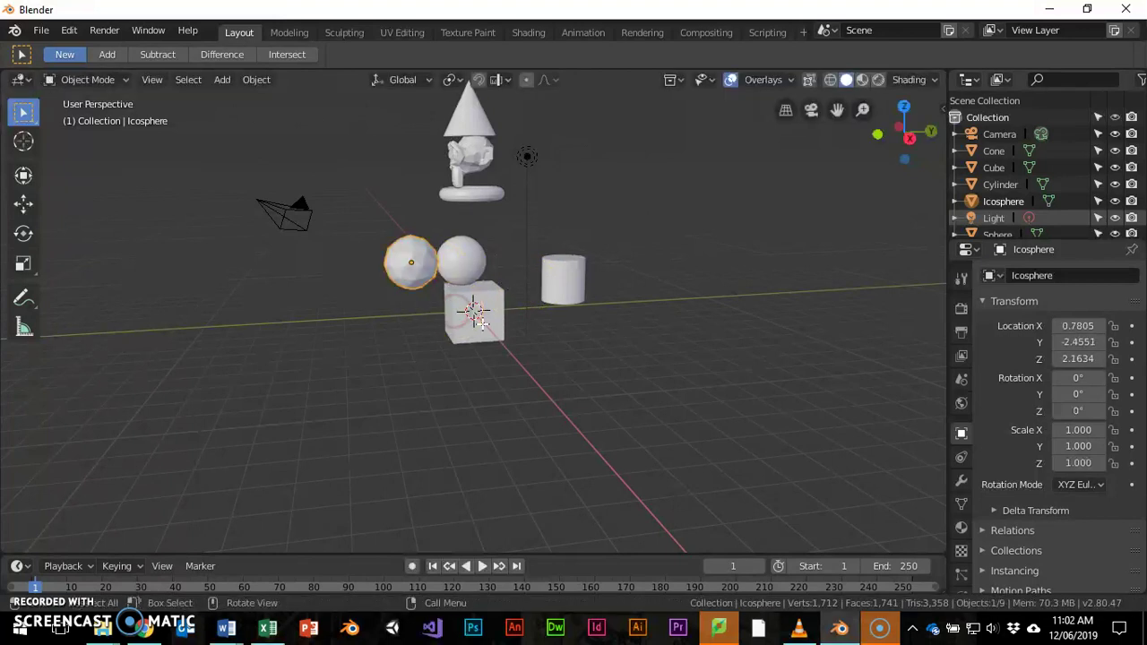
middle_click_drag(476, 311, 497, 474)
key("KP_7")
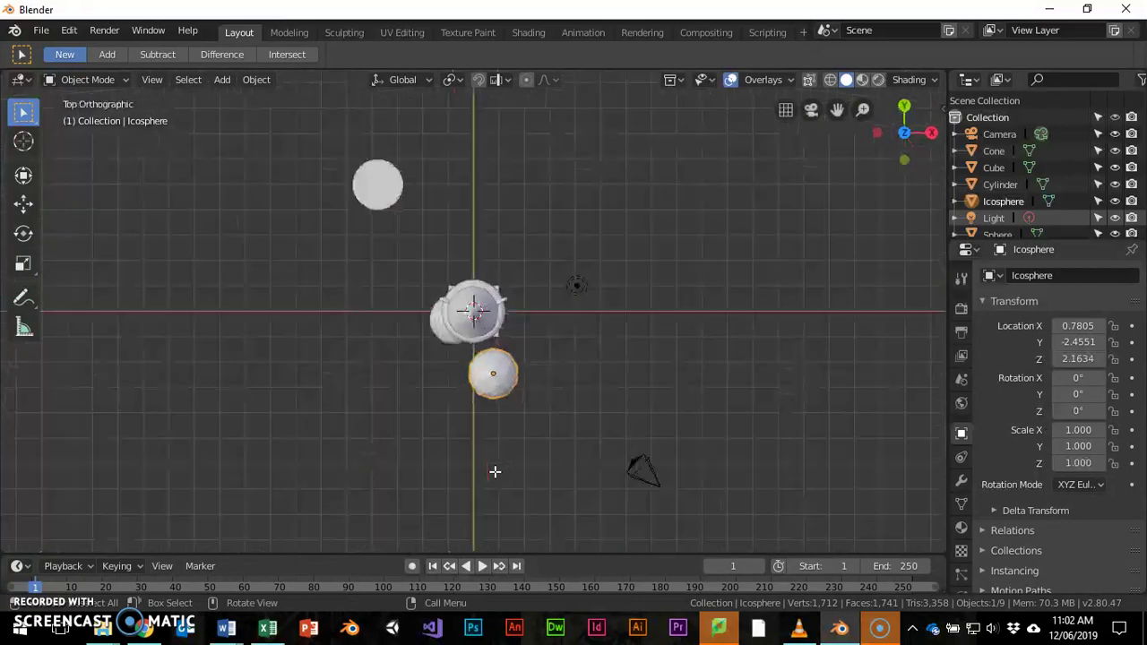
key("g")
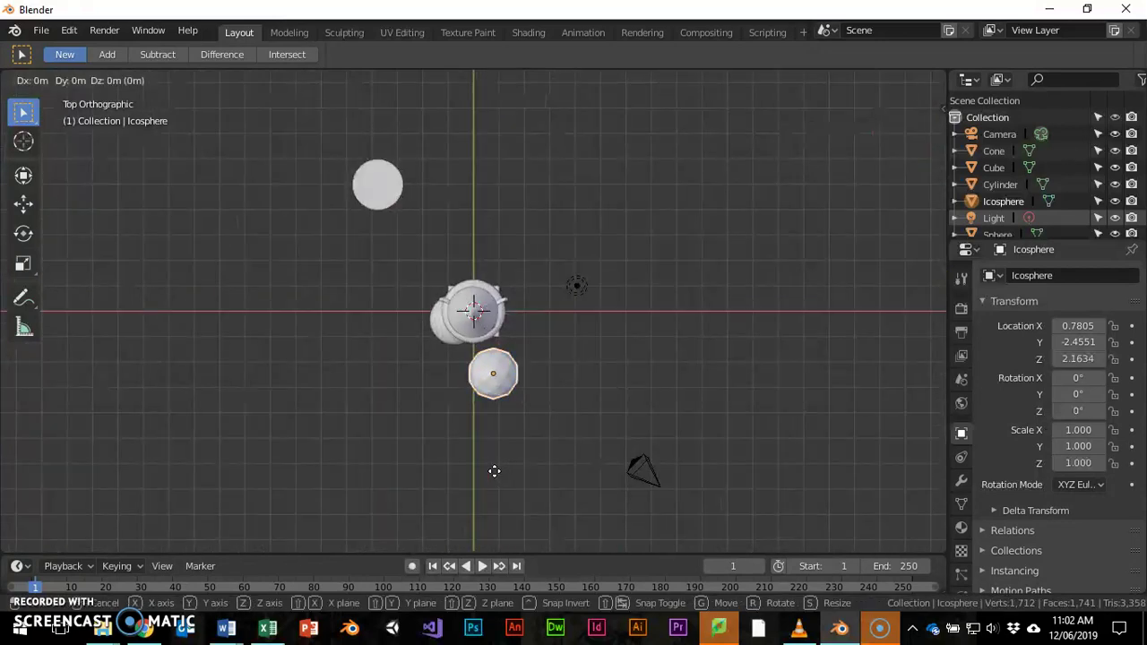
left_click_drag(476, 455, 469, 410)
middle_click_drag(469, 409, 522, 296)
key("g")
key("z")
left_click_drag(523, 307, 517, 260)
left_click(517, 261)
right_click(453, 269)
Step: Recentre the UV Sphere above the cube
left_click(464, 267)
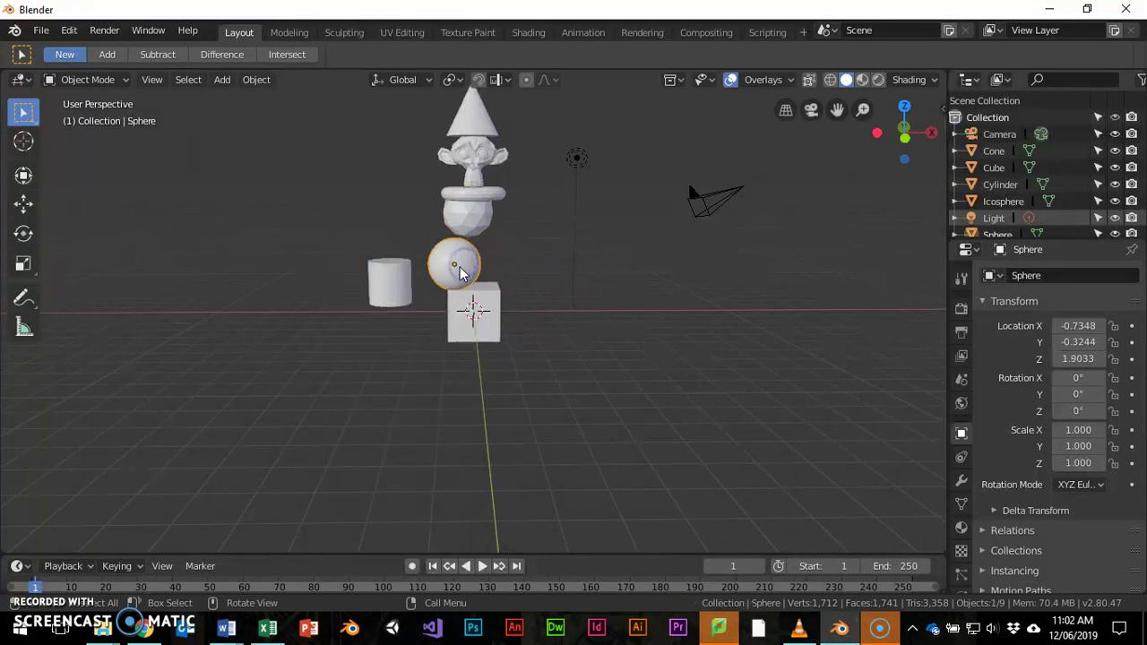
key("g")
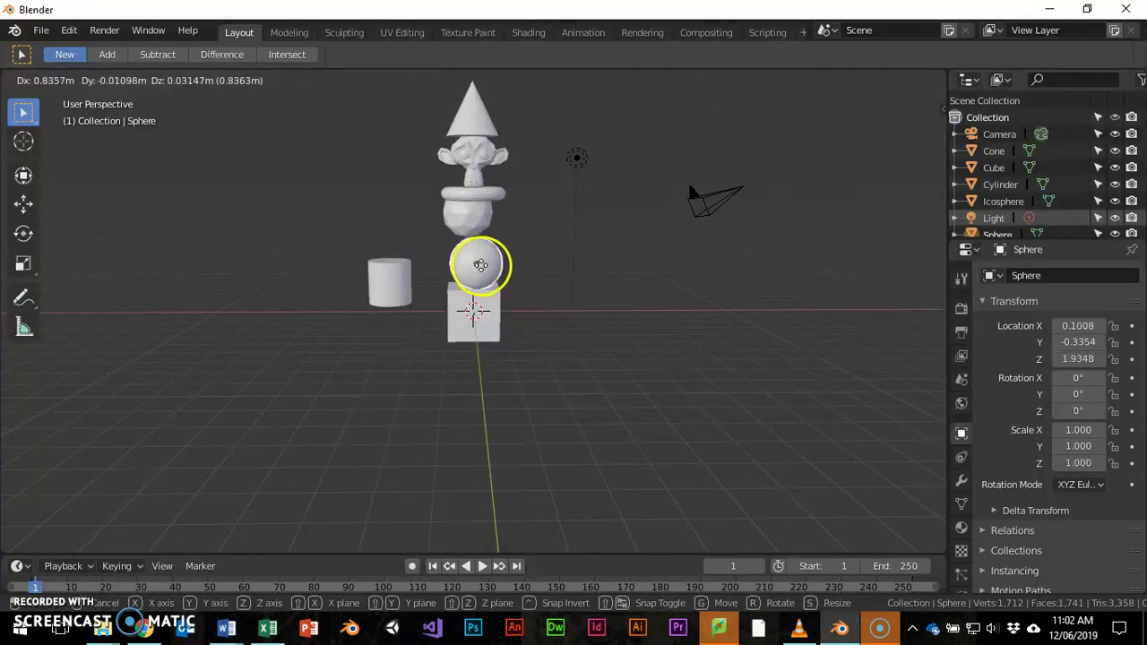
left_click(472, 262)
middle_click_drag(472, 262, 410, 354)
Step: Drag the Cylinder onto the top of the stack at Z 8.9829
left_click(328, 336)
left_click_drag(331, 338, 484, 77)
middle_click_drag(674, 432, 608, 325)
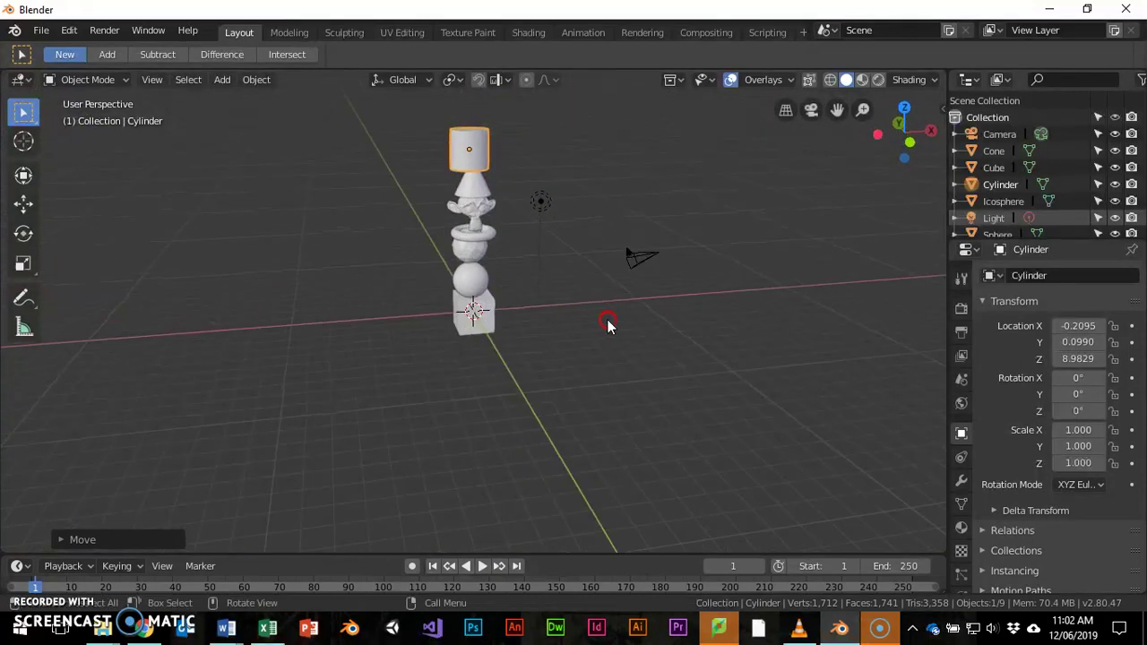
Step: Select the camera, preview its view, and move it farther out from the stack
left_click(642, 256)
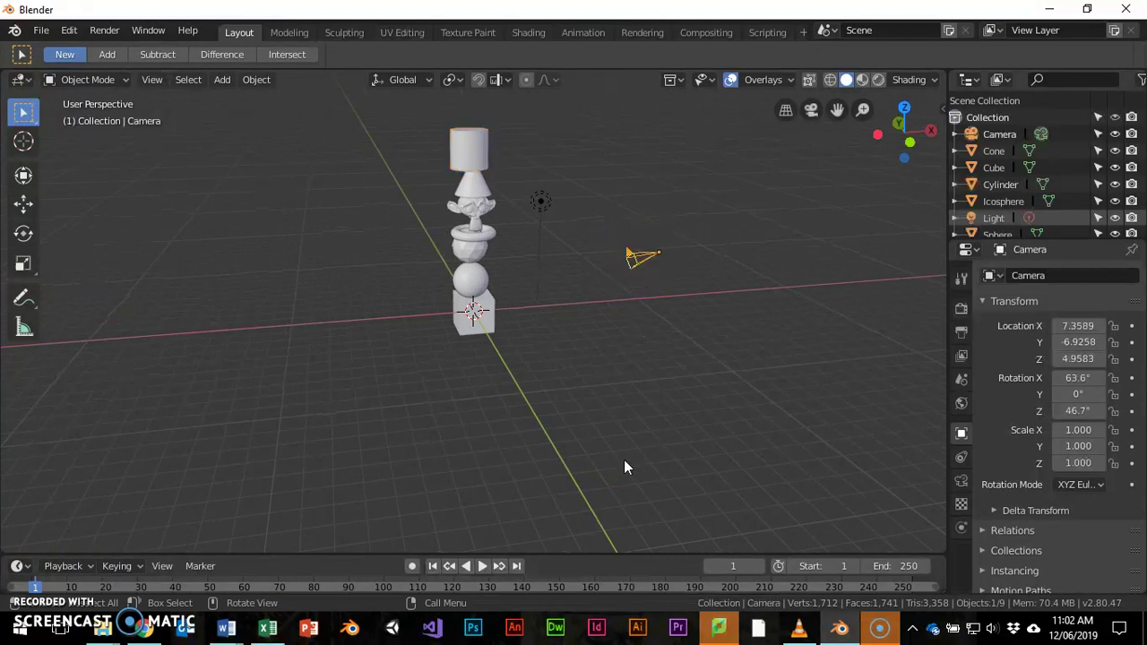
key("KP_0")
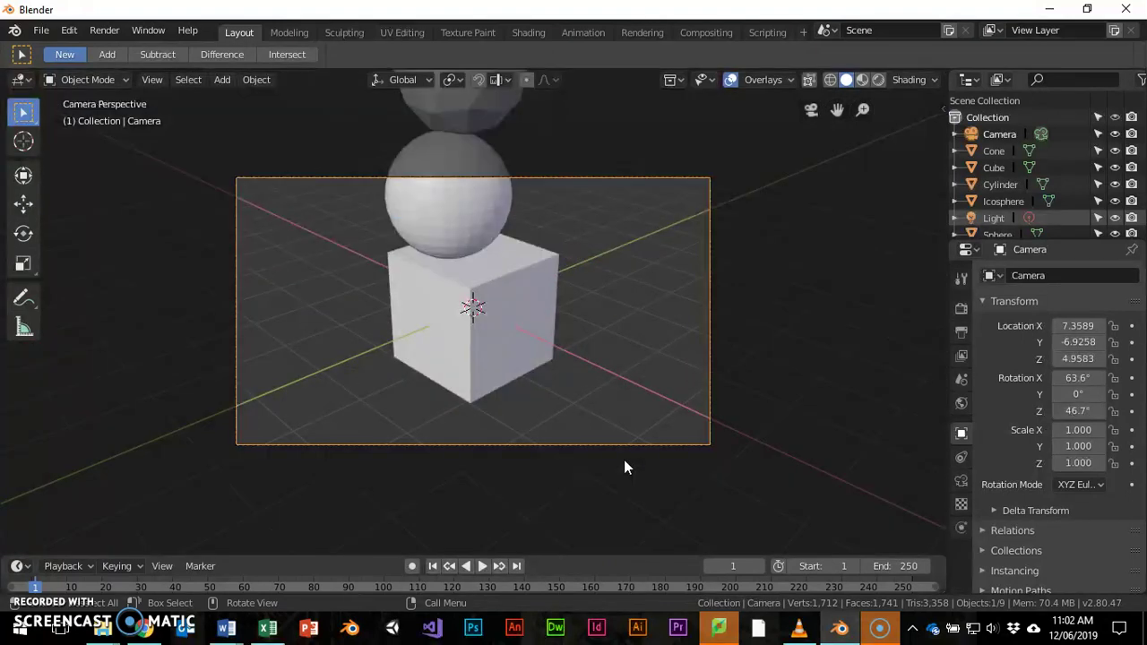
key("KP_0")
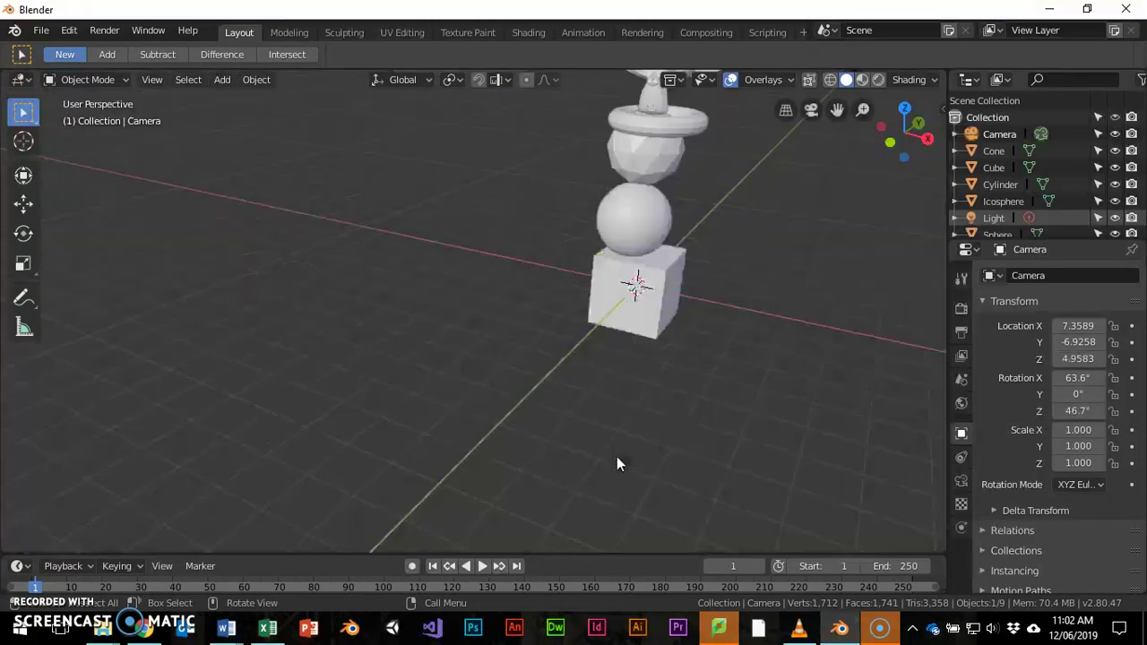
middle_click_drag(612, 330, 656, 298)
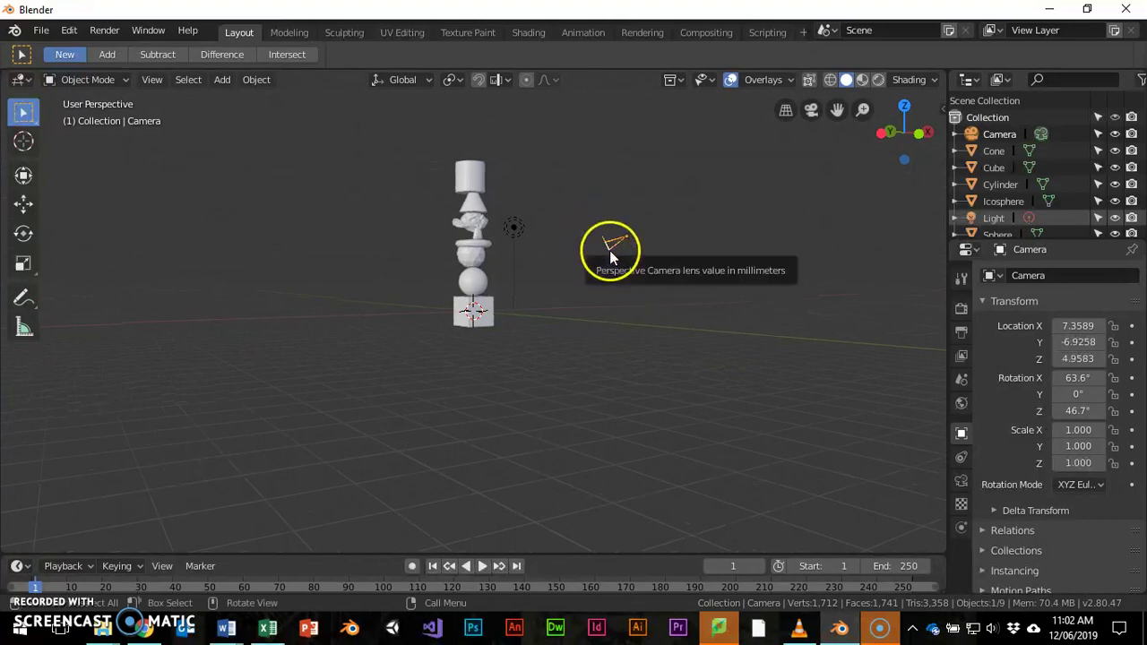
key("g")
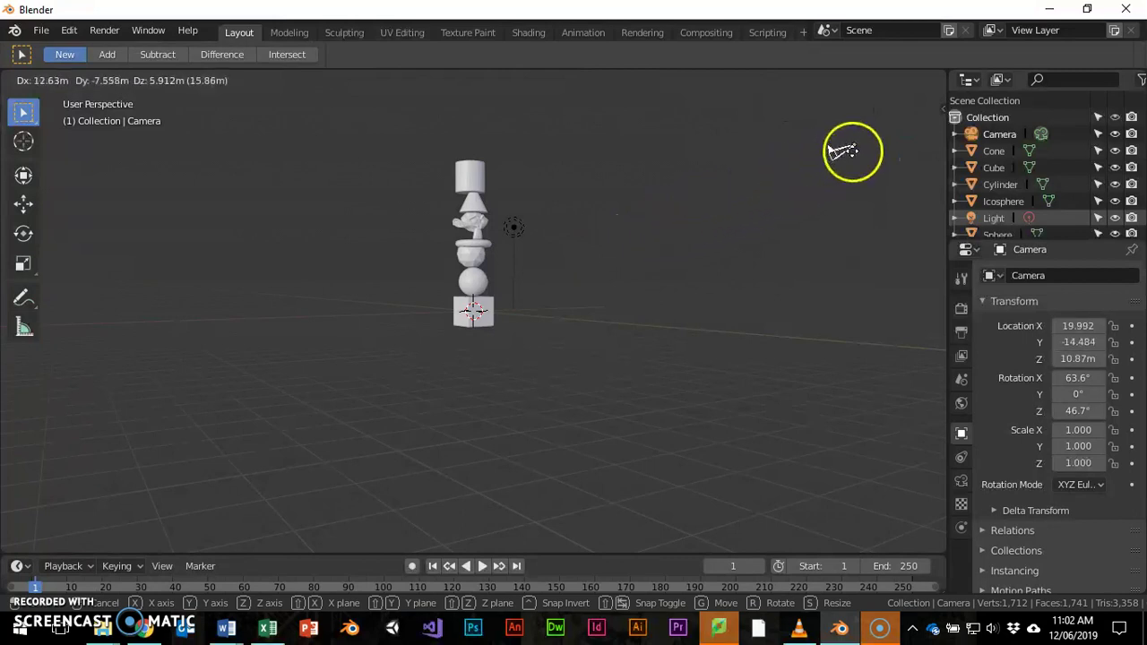
left_click(851, 143)
middle_click_drag(847, 174, 703, 227)
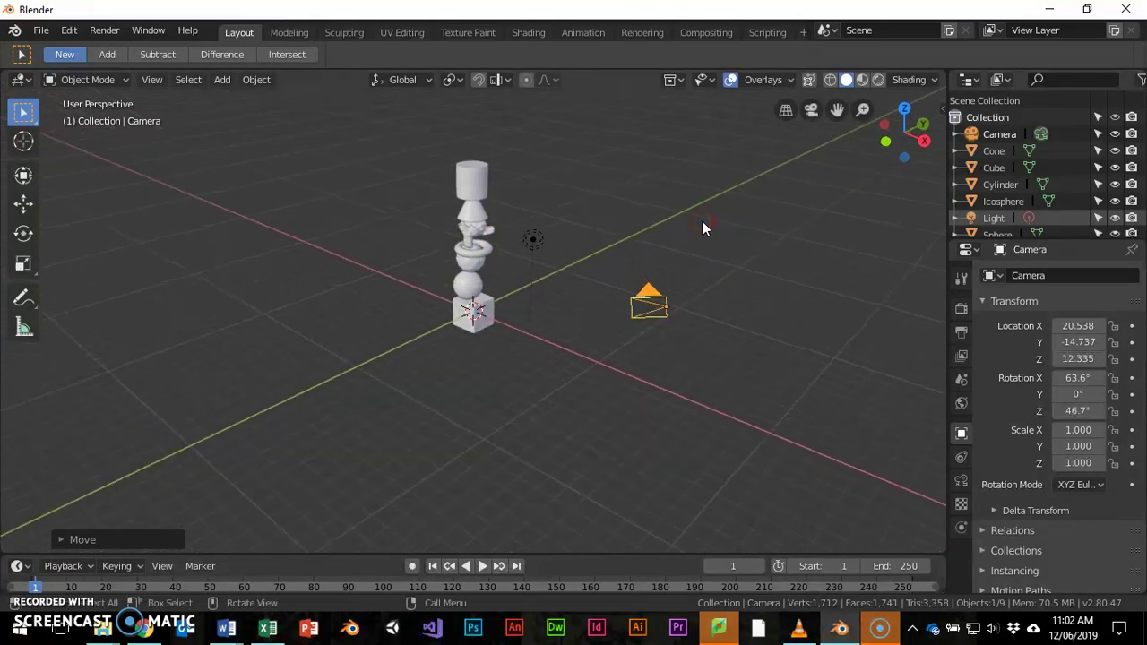
Step: Adjust the camera in camera view to frame the whole stack, ending at X 18.946, Y -13.667, Z 16.141
key("KP_0")
left_click(541, 260)
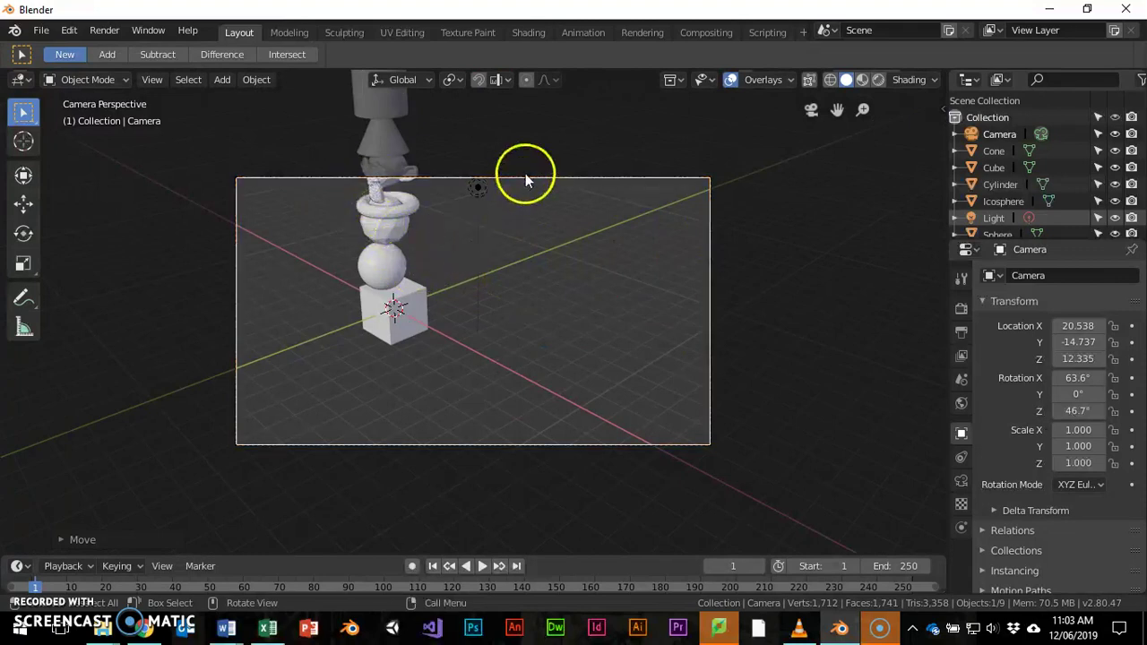
key("g")
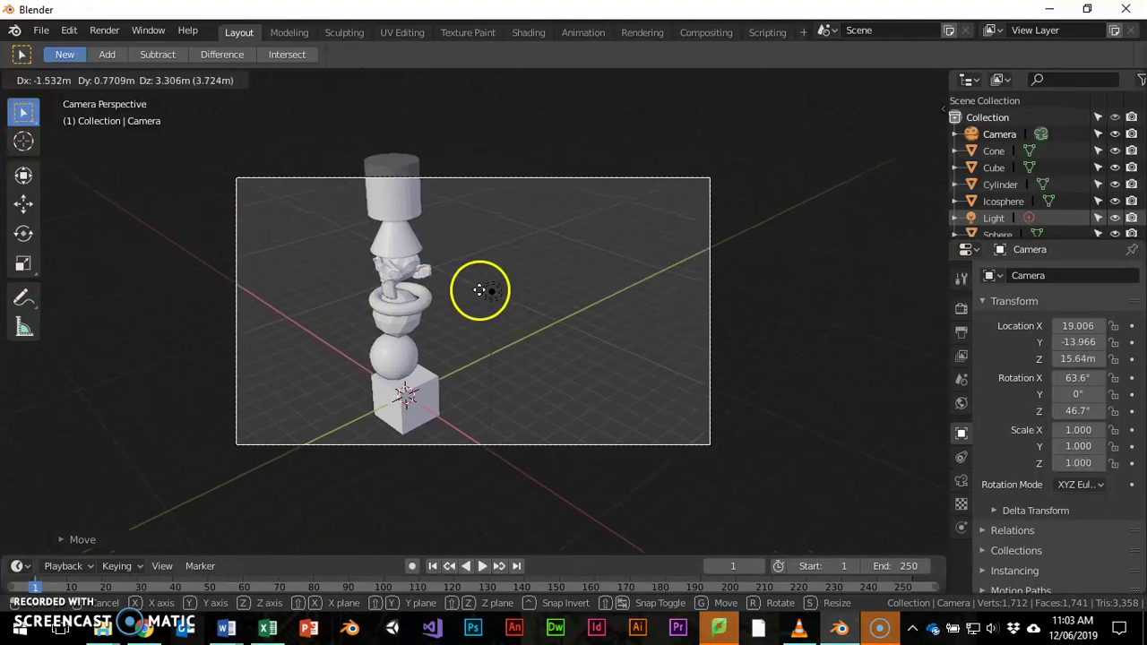
left_click(529, 318)
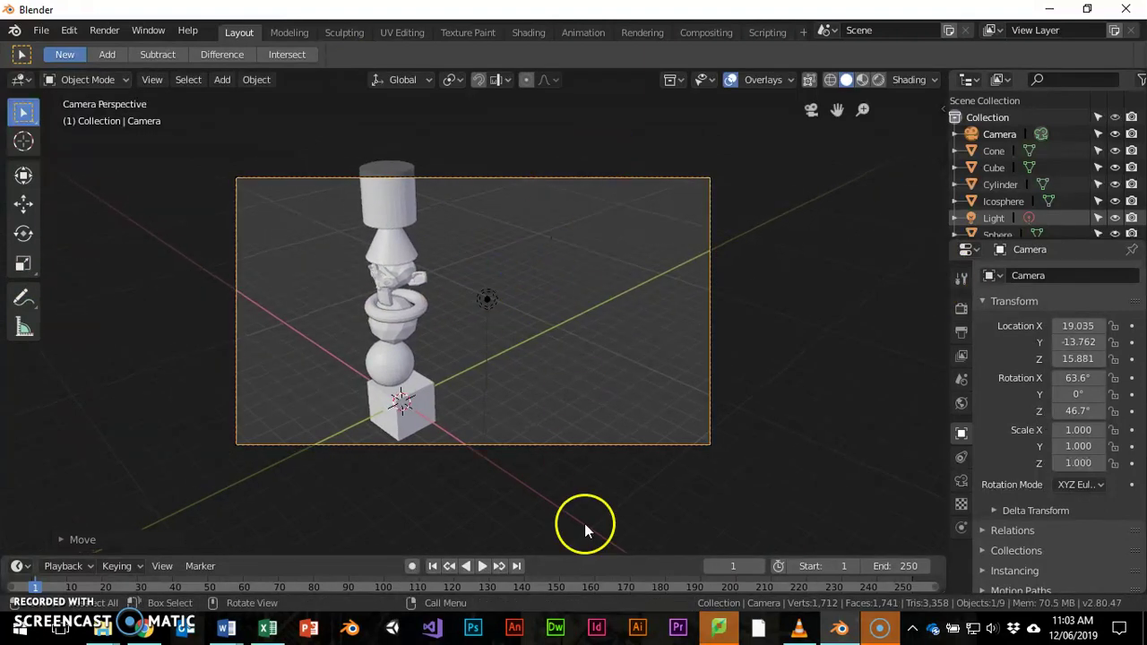
left_click(408, 186)
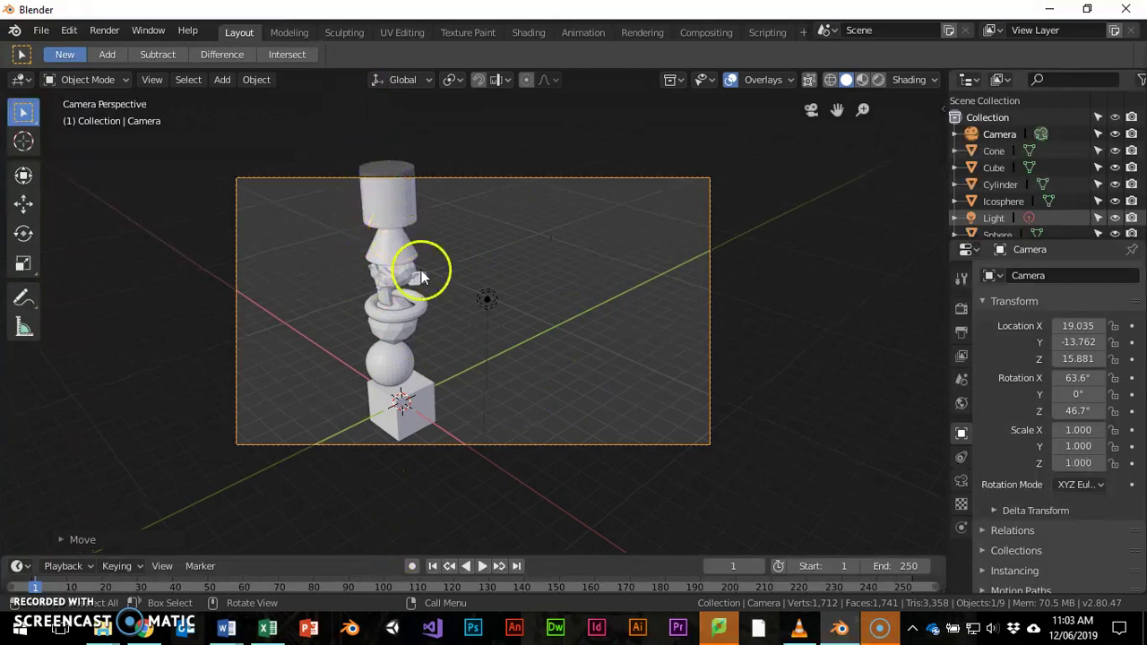
key("g")
left_click(464, 261)
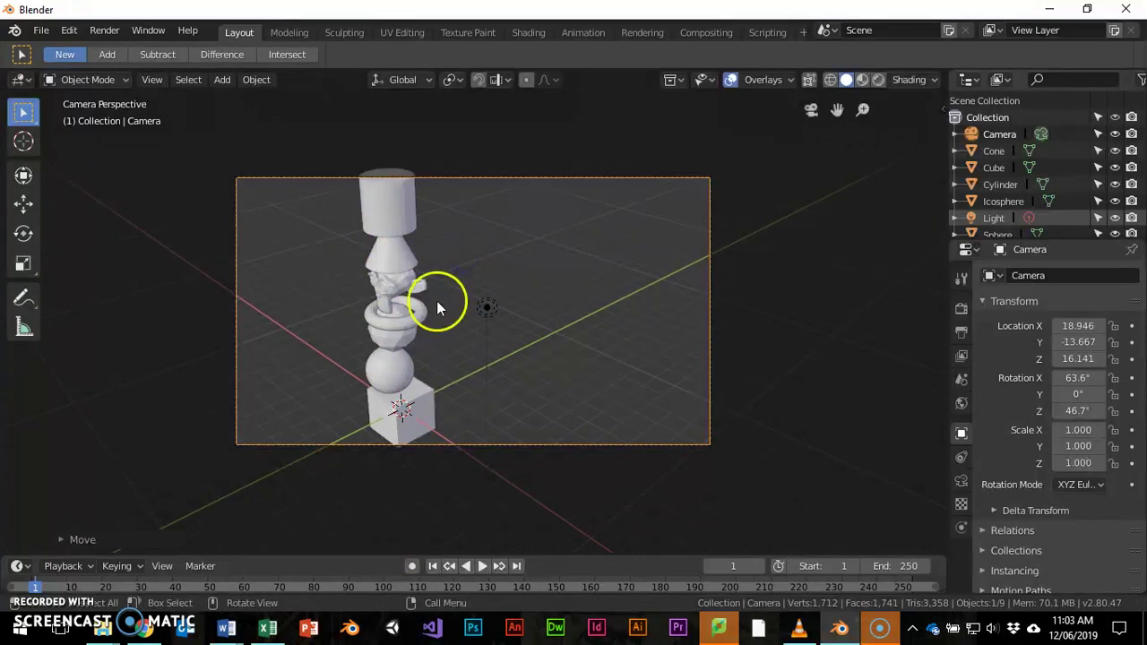
key("F12")
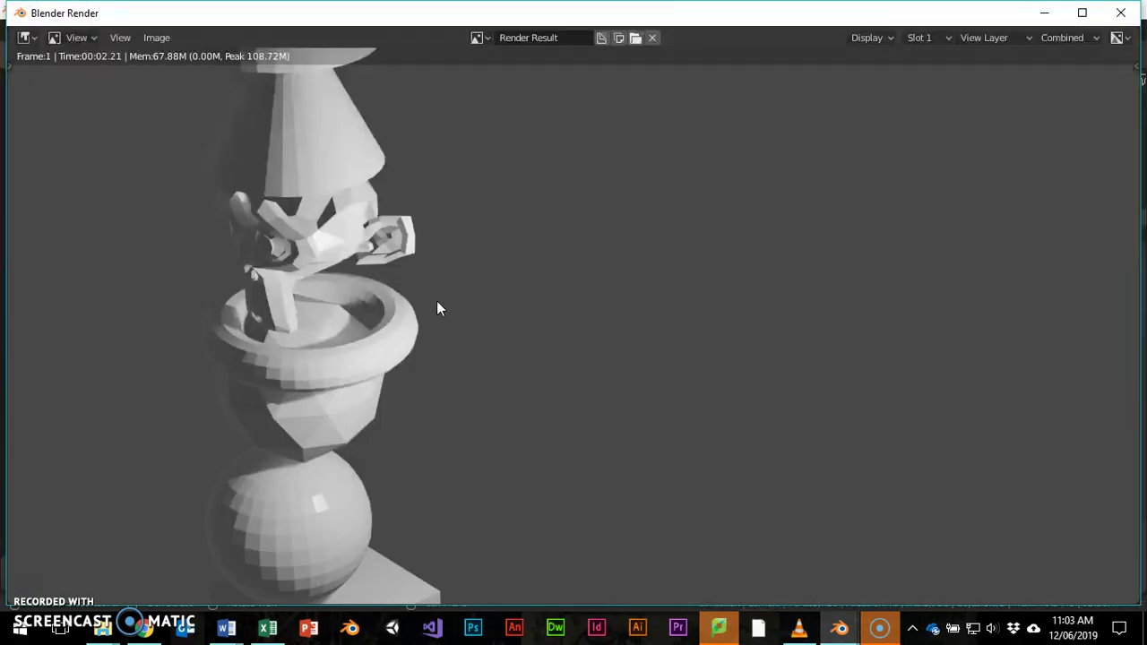
scroll(437, 305, "down", 3)
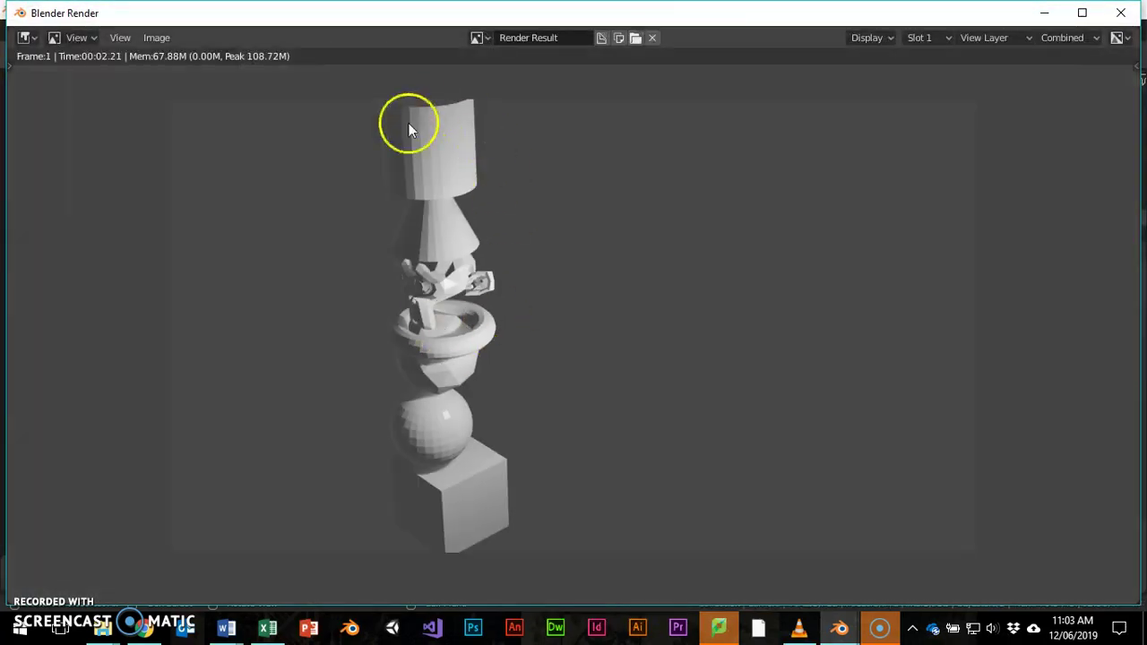
left_click(155, 38)
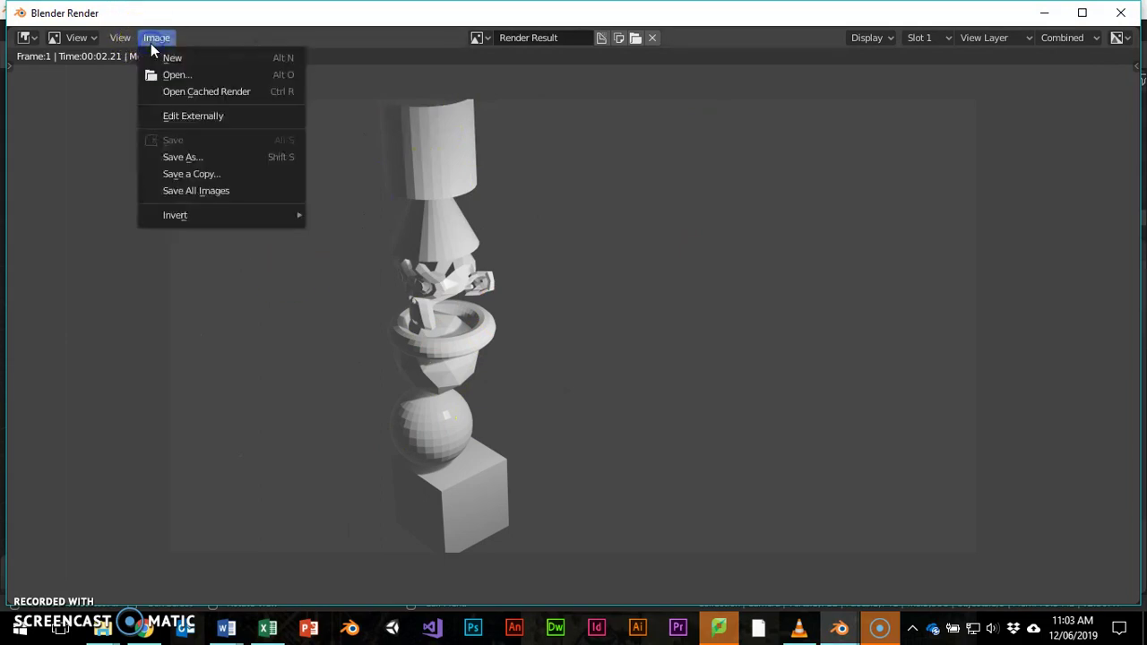
left_click(170, 158)
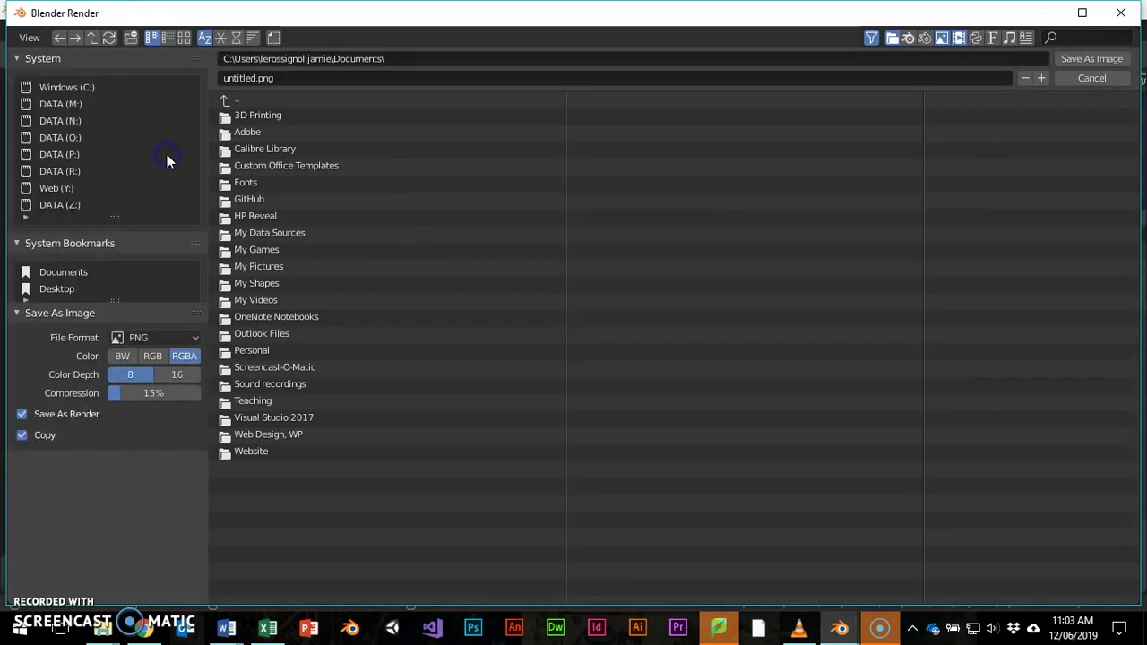
left_click(54, 289)
left_click(298, 78)
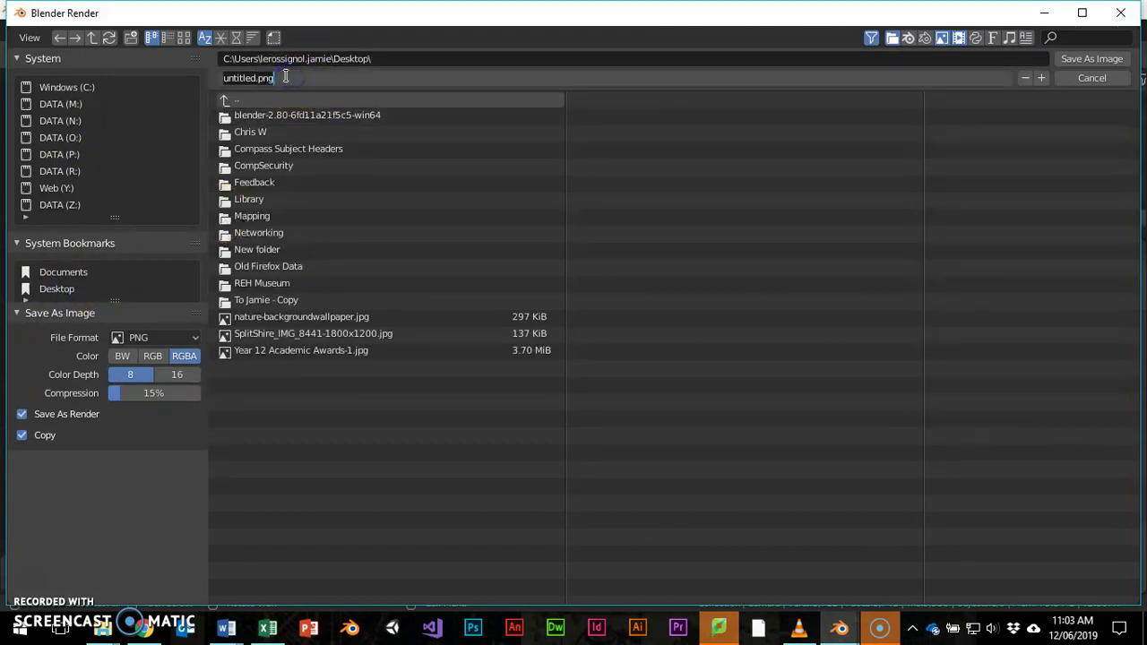
type("shapestack")
key("Return")
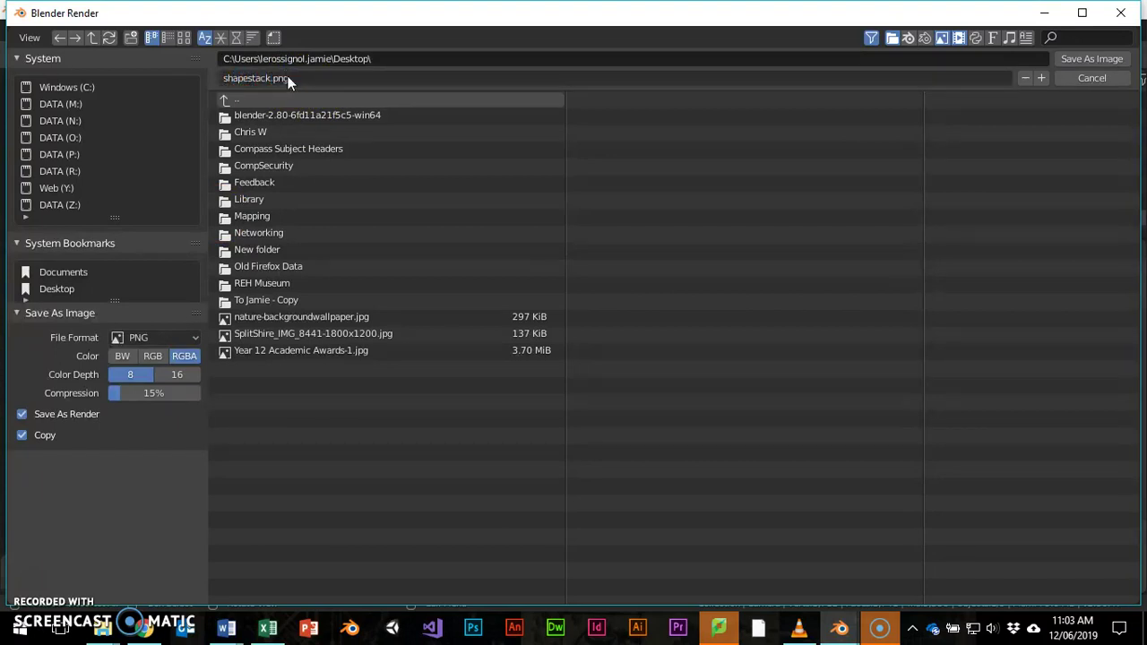
left_click(1087, 59)
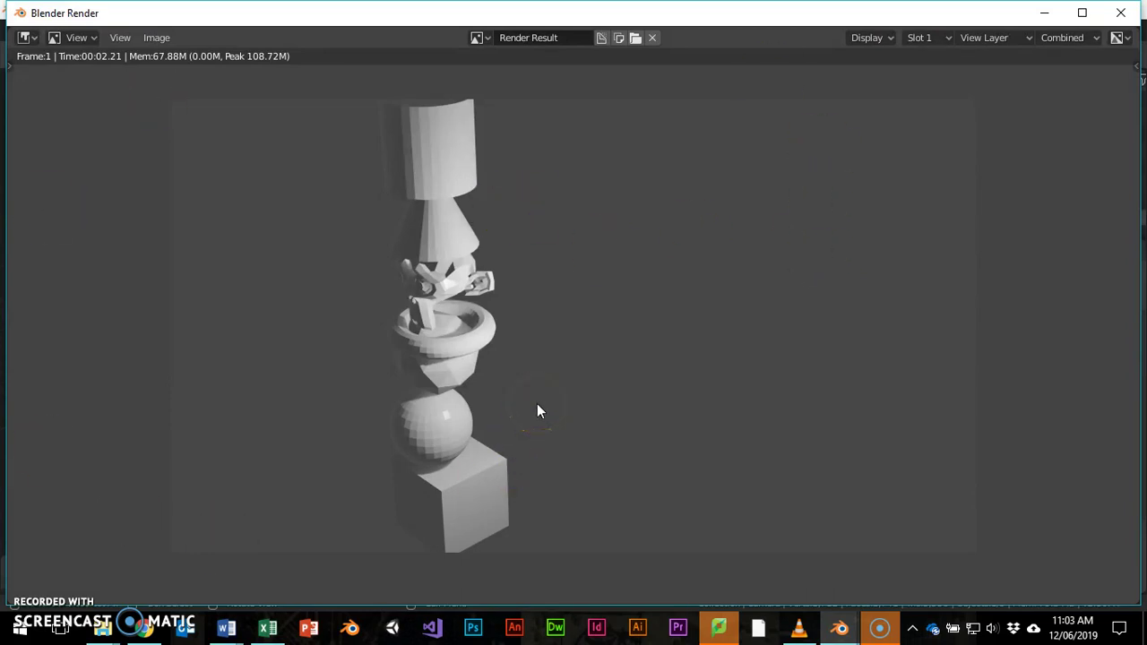
Step: Close the render window, browse the View and Object menus, and select the top cylinder
key("Escape")
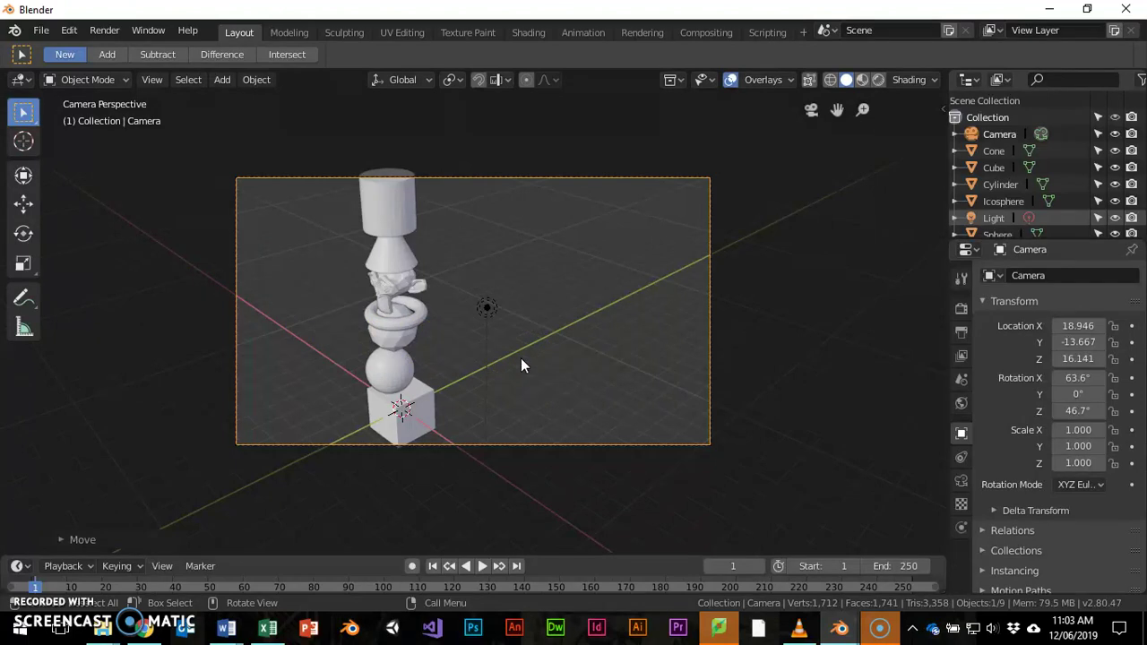
middle_click_drag(614, 325, 429, 321)
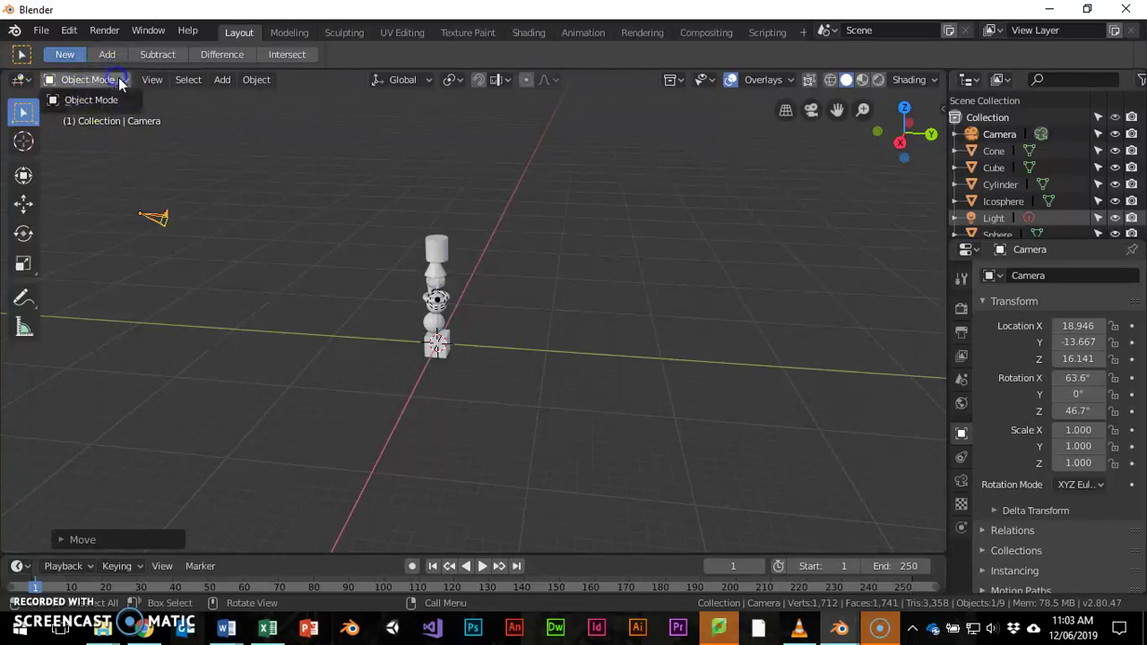
left_click(153, 80)
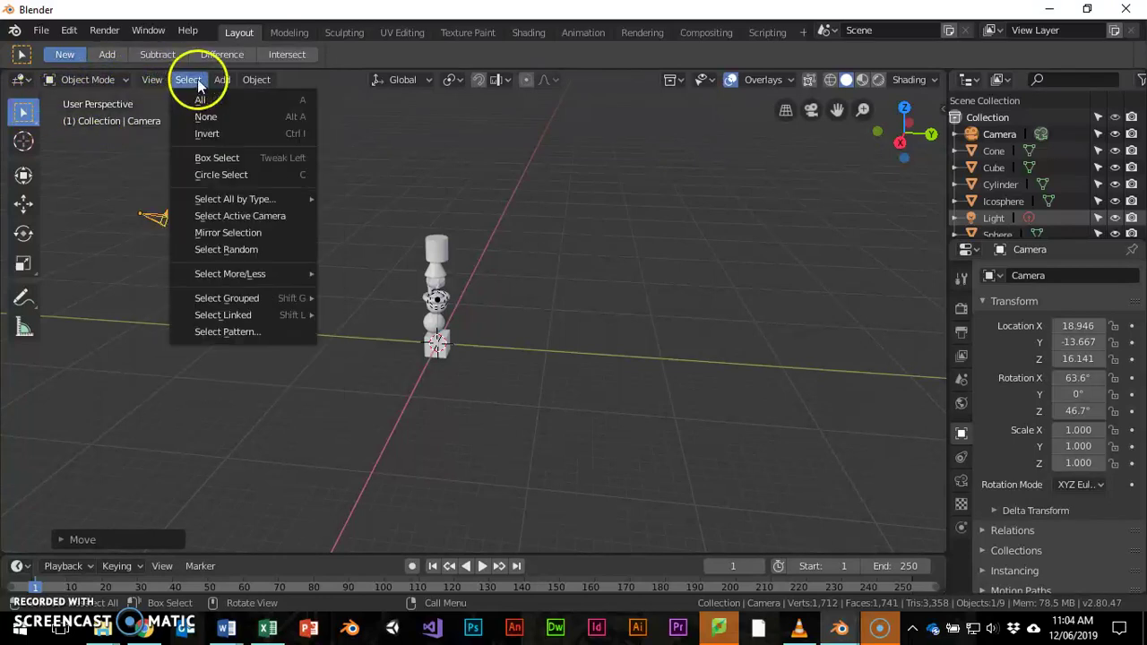
mouse_move(189, 81)
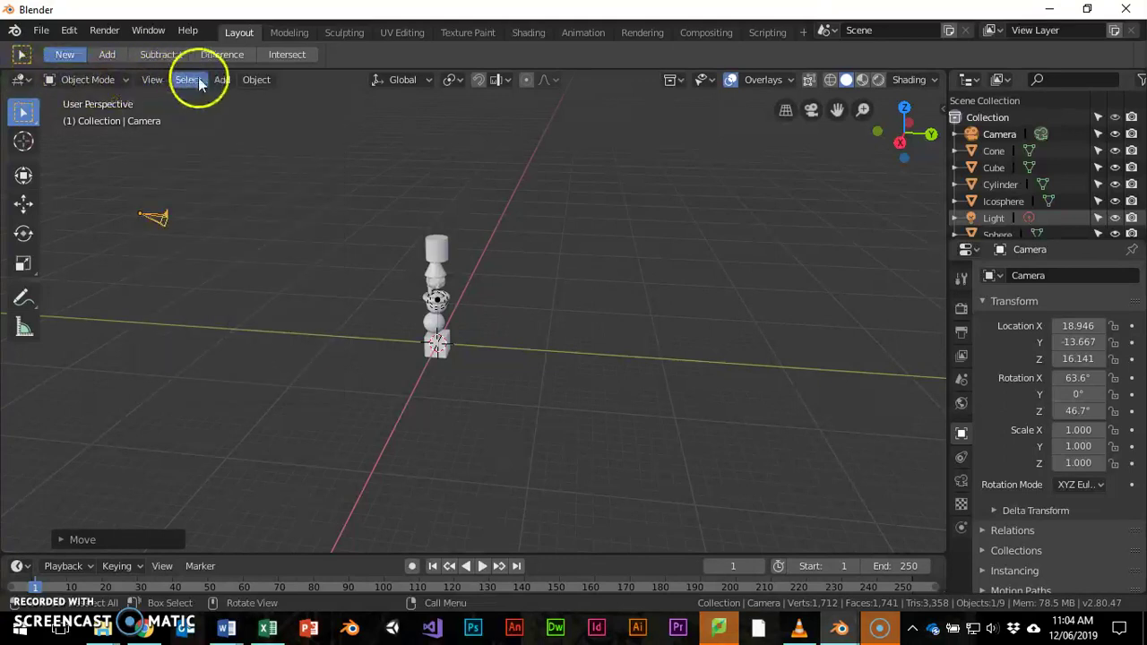
left_click(251, 81)
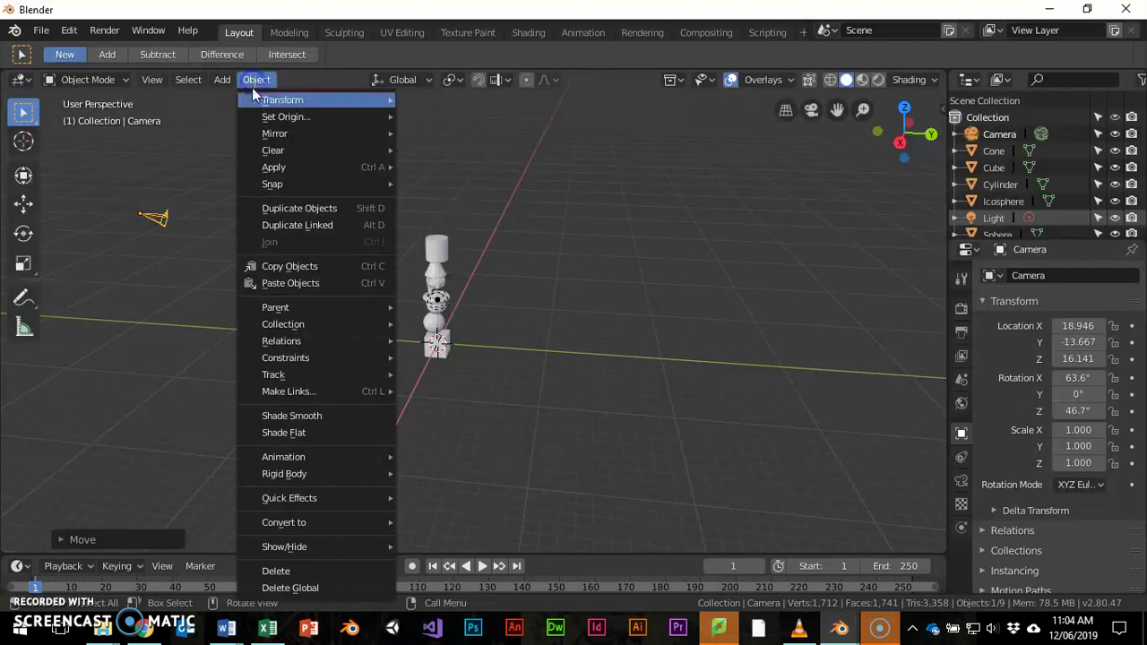
left_click(227, 317)
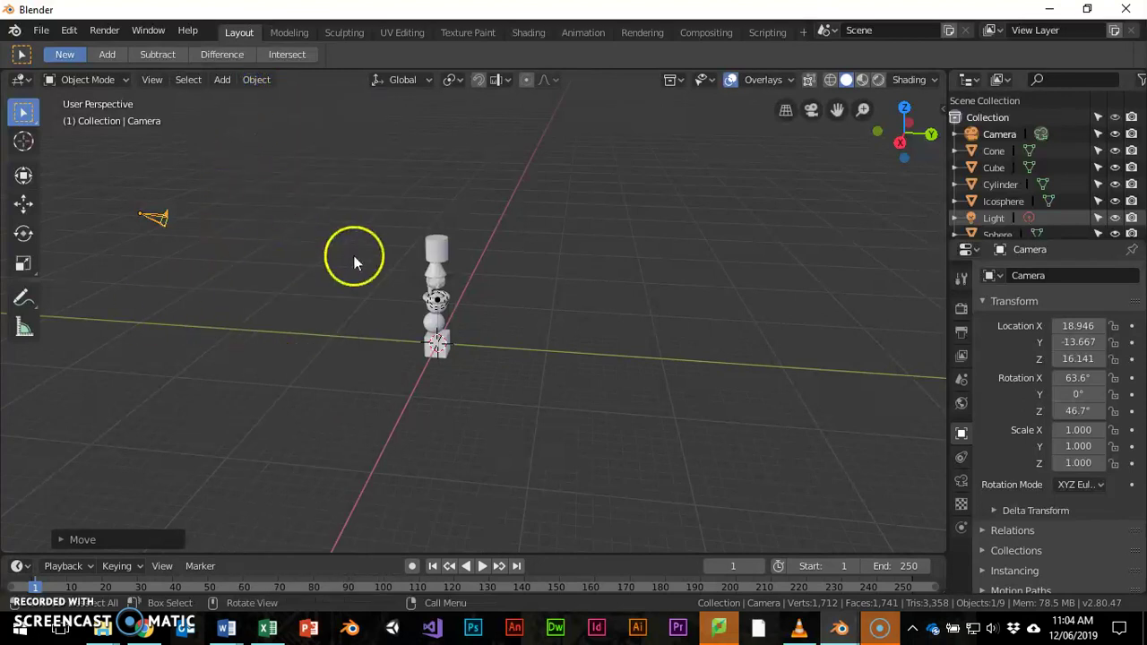
left_click(436, 248)
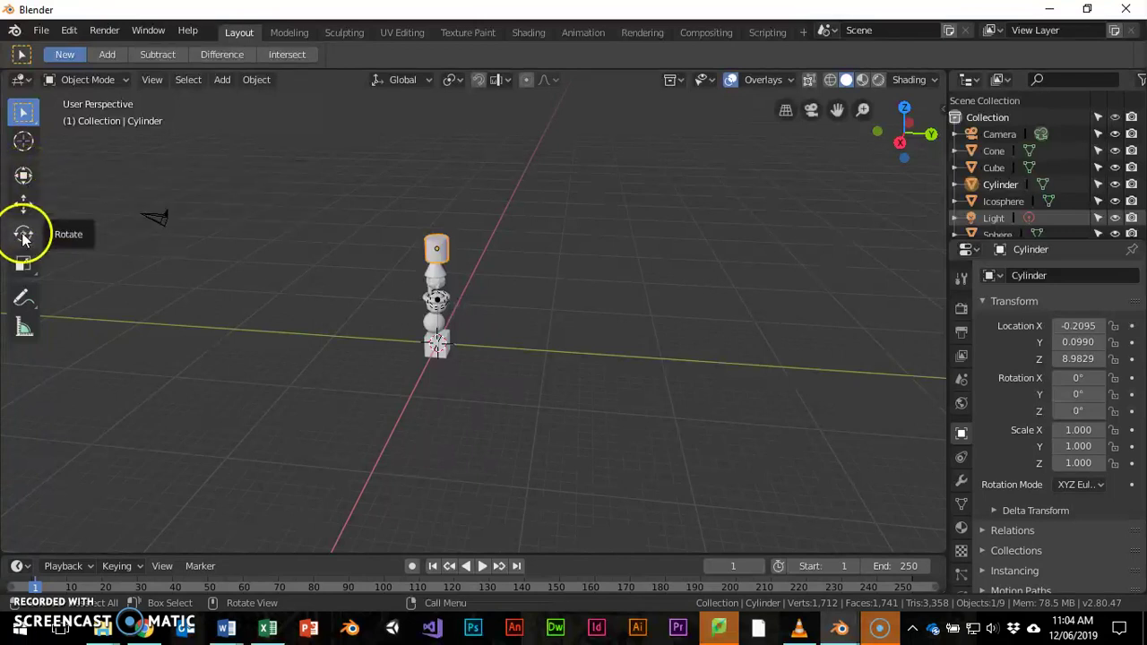
Step: Tilt the top cylinder 46.1° about X and 48.8° about Y, and raise it slightly along Z
left_click(23, 175)
middle_click_drag(286, 289, 499, 299)
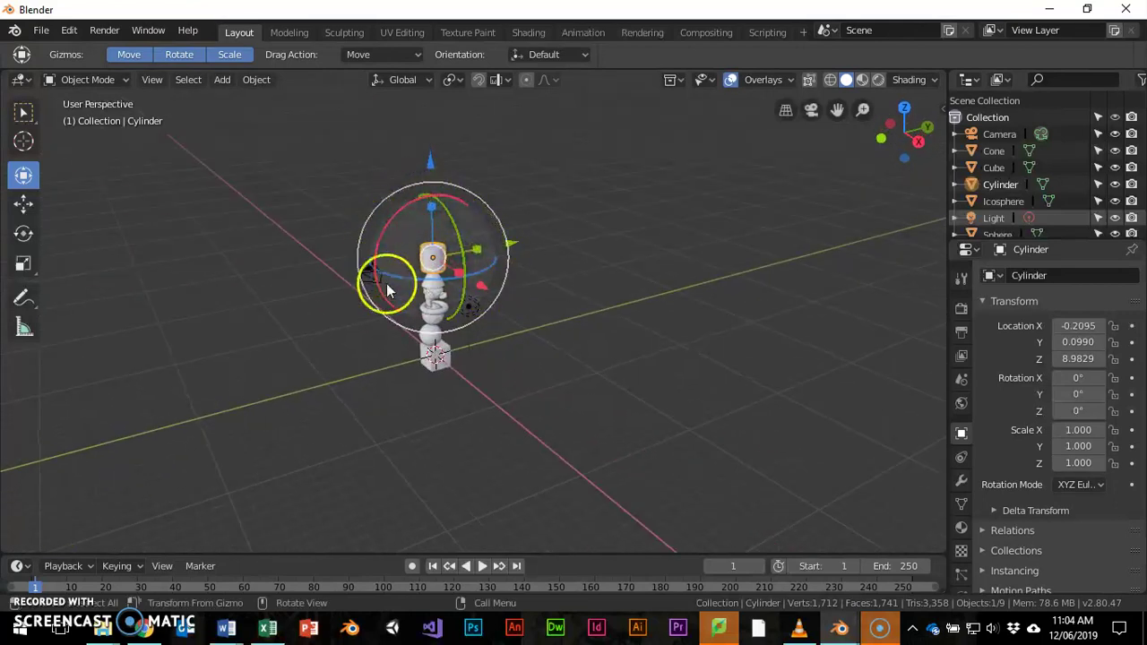
left_click_drag(397, 206, 385, 243)
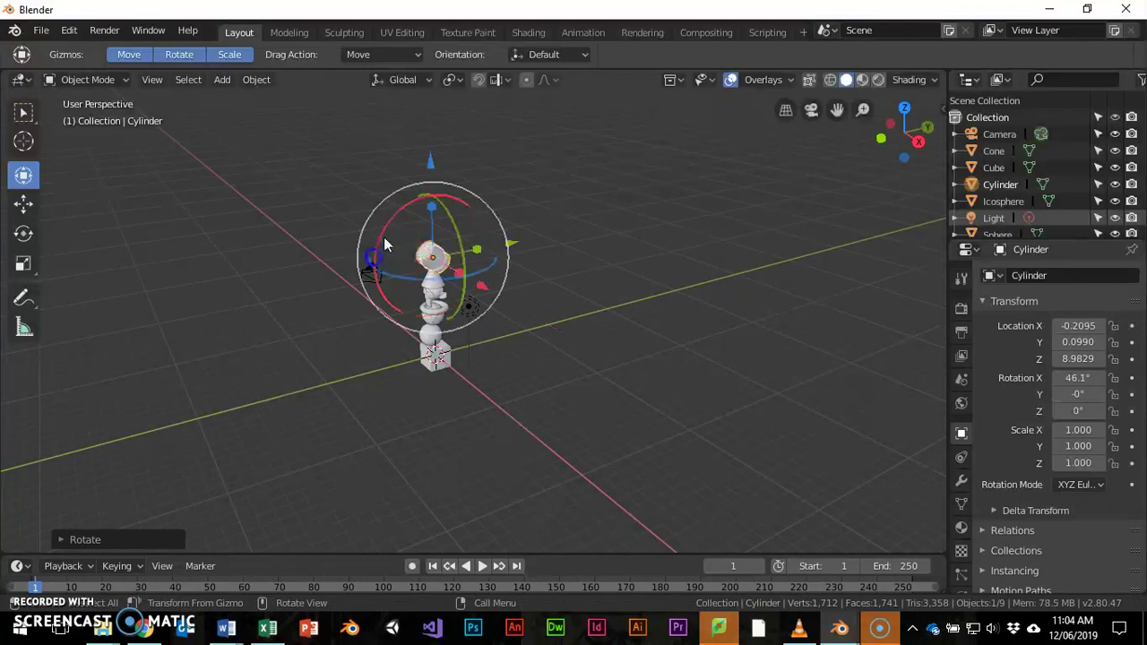
left_click_drag(446, 207, 506, 243)
mouse_move(430, 161)
left_mouse_down()
mouse_move(429, 140)
mouse_move(430, 158)
left_mouse_up()
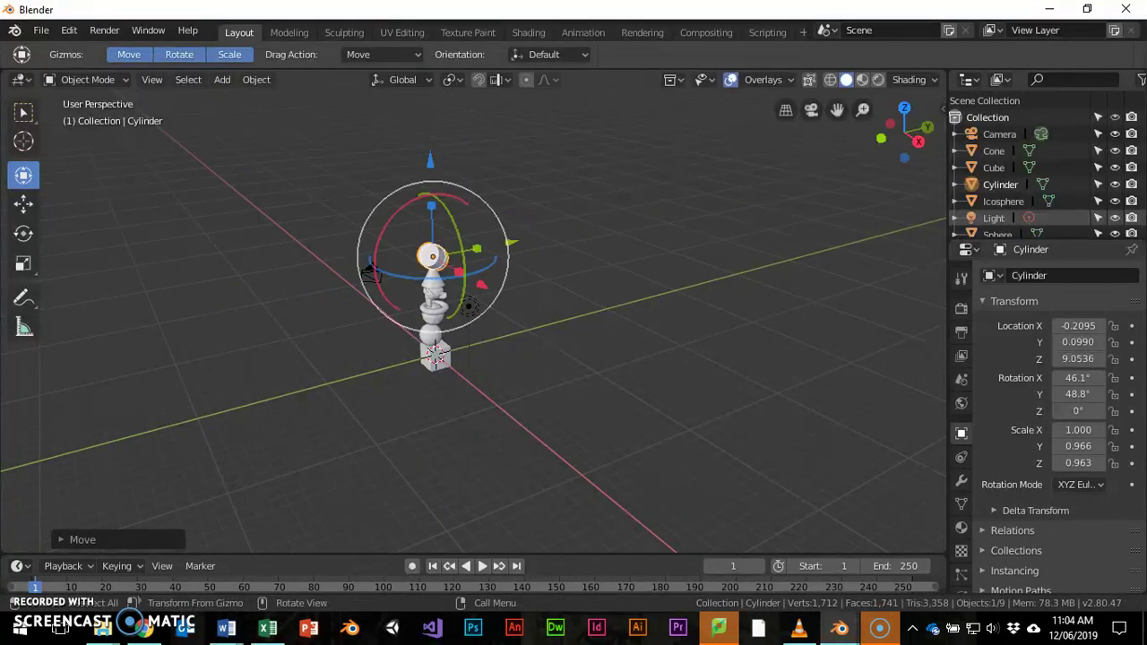
Step: Switch in turn between the Move, Rotate and Scale tools
left_click(24, 206)
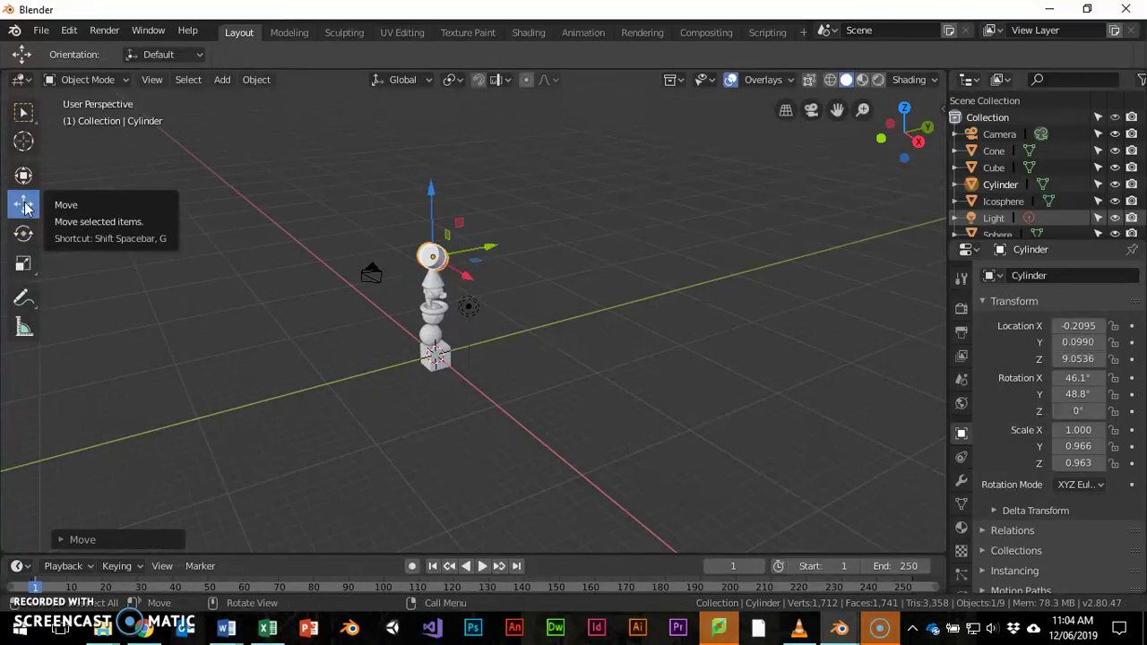
left_click(87, 213)
left_click(30, 208)
left_click(28, 233)
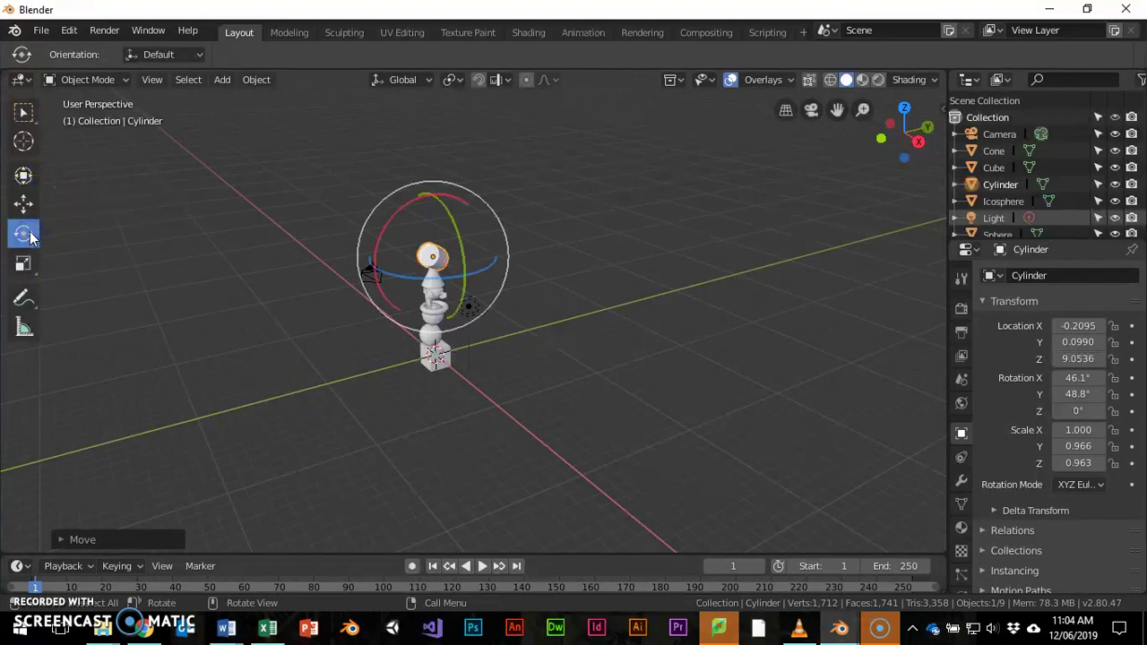
left_click(27, 232)
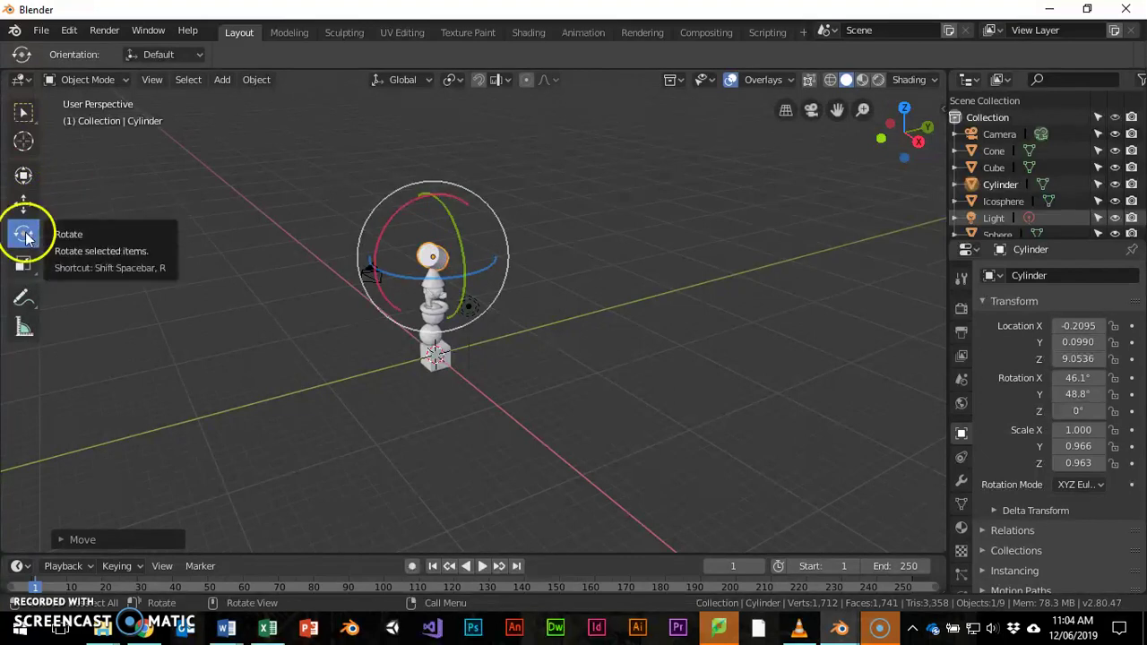
left_click(21, 265)
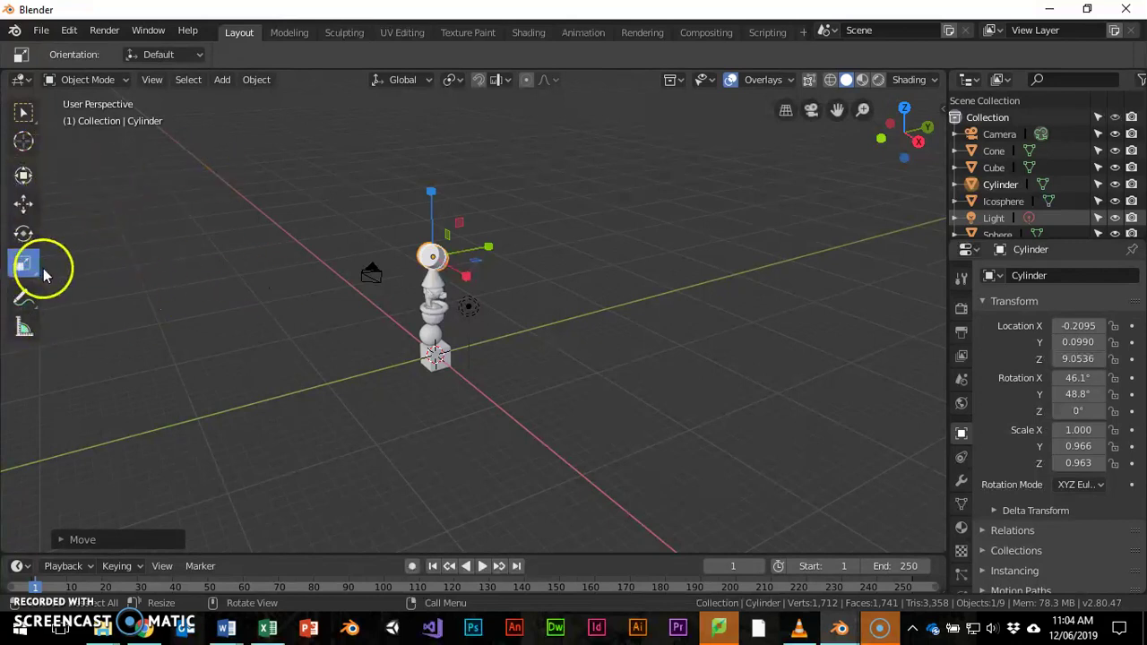
Step: Box-select the whole tower together with the camera
left_click(25, 115)
left_click_drag(432, 216, 499, 444)
left_click_drag(358, 172, 604, 468)
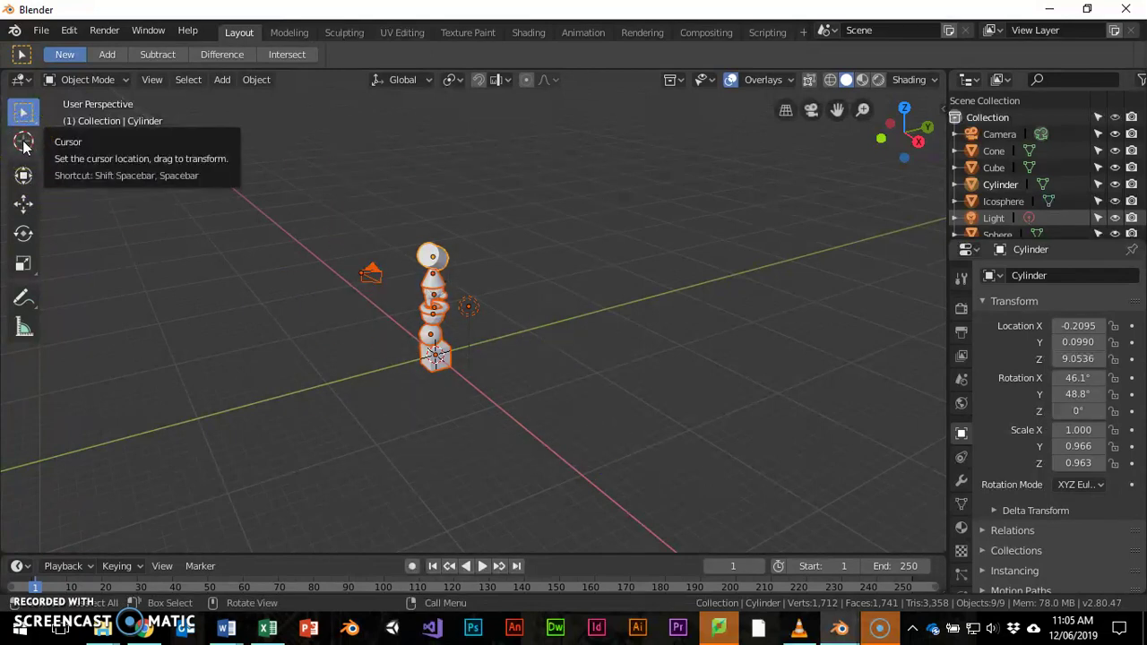
Step: Place the 3D cursor on the ground left of the tower and open the Add menu
left_click(24, 143)
left_click_drag(407, 381, 338, 337)
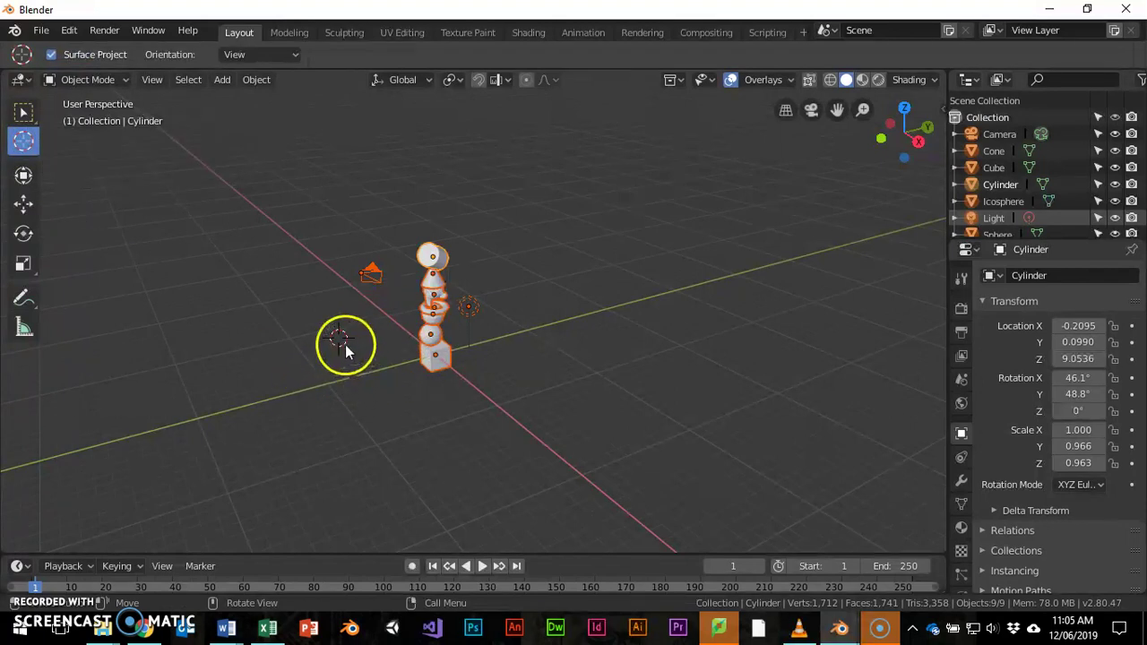
scroll(333, 350, "up", 5)
middle_click_drag(217, 366, 525, 289)
scroll(455, 313, "up", 3)
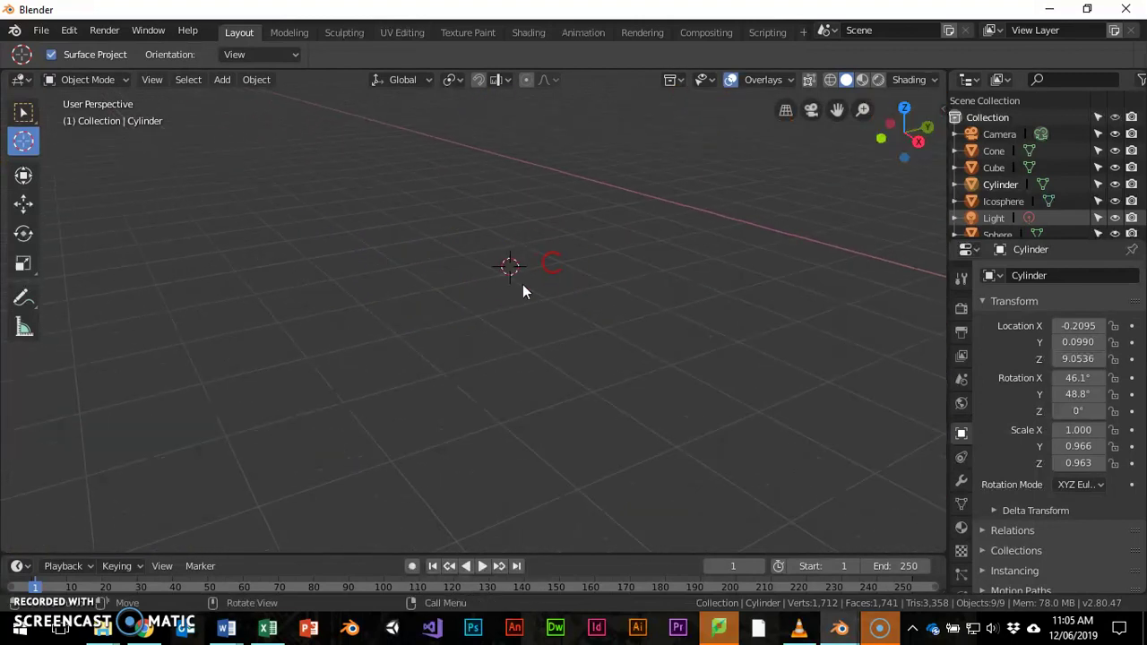
left_click(544, 204)
middle_click_drag(671, 266, 482, 262)
middle_click_drag(570, 300, 607, 299)
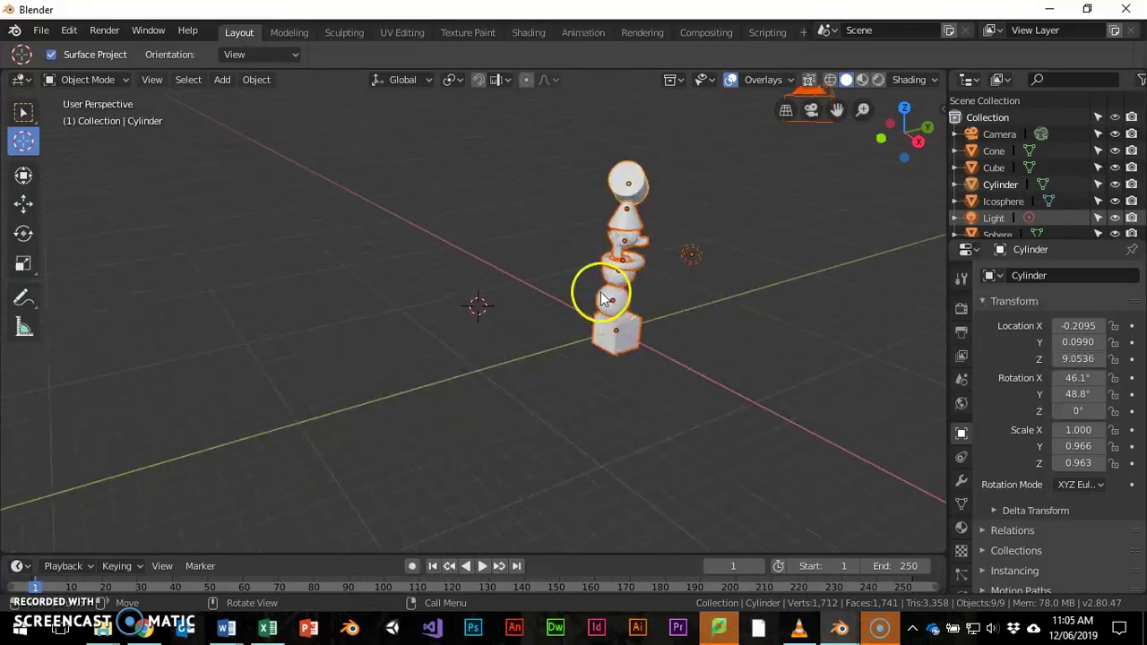
key("shift+a")
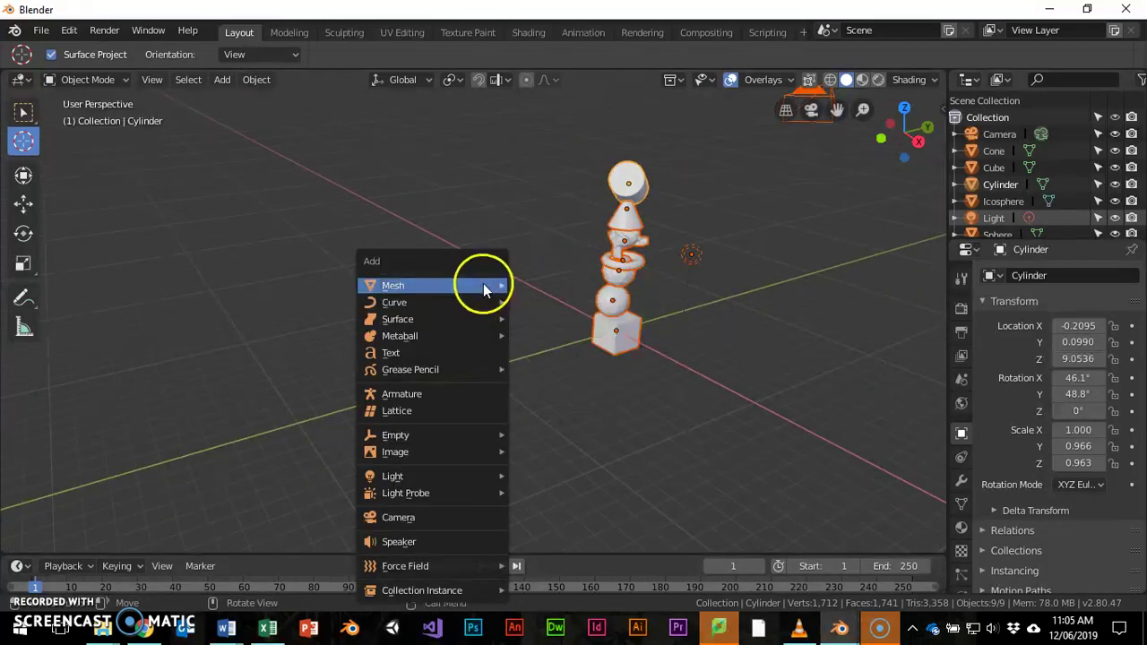
Step: Add an Ico Sphere at the 3D cursor, then delete it
mouse_move(484, 285)
left_click(581, 353)
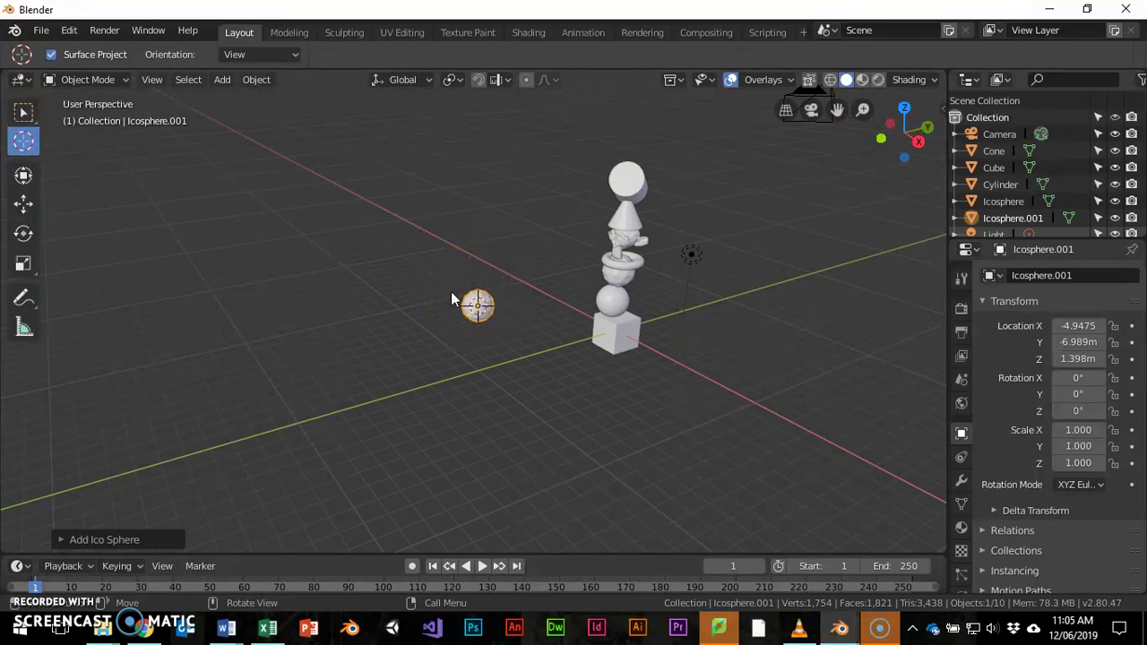
key("x")
left_click(451, 294)
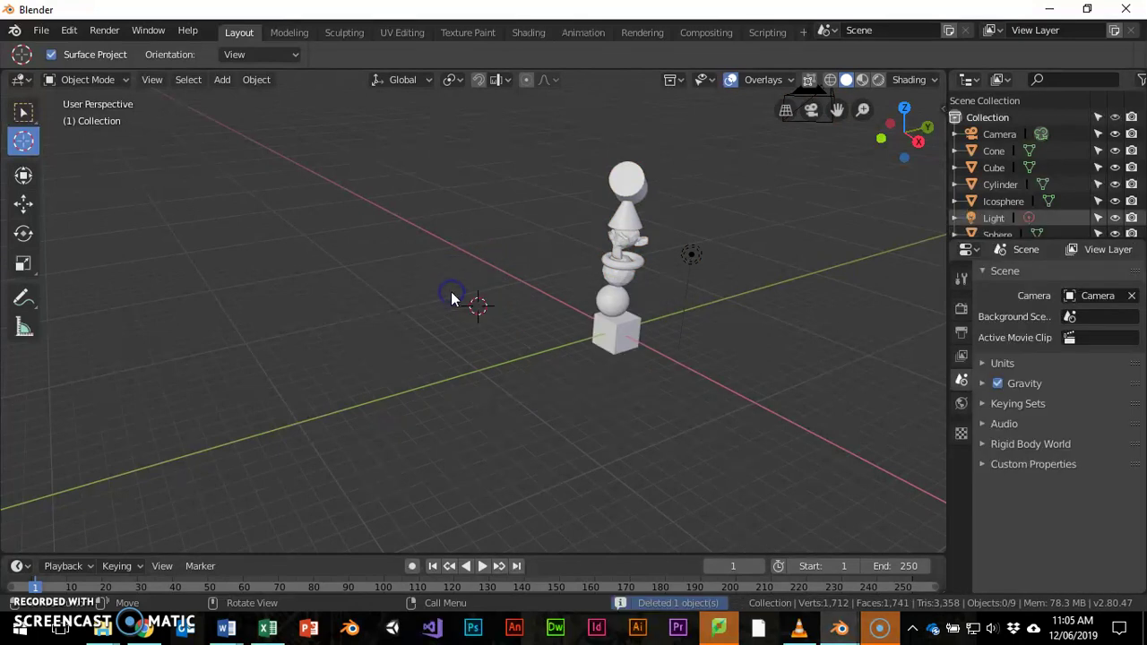
key("x")
left_click_drag(457, 299, 356, 271)
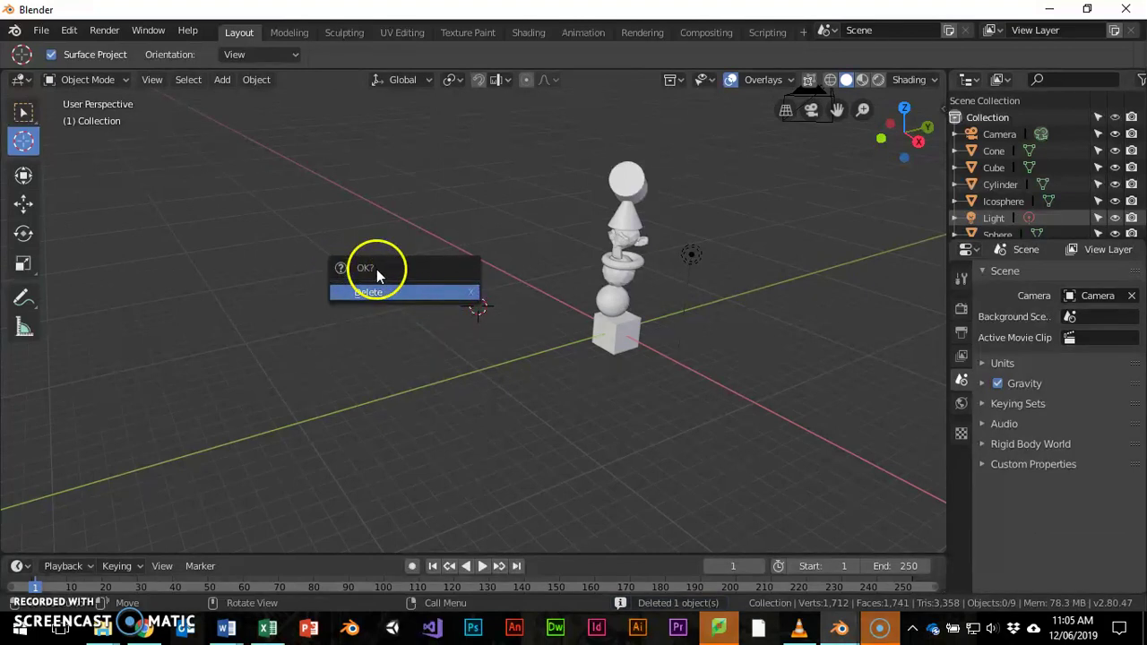
Step: Move the 3D cursor to a new spot on the grid beside the tower
left_click(365, 380)
mouse_move(410, 332)
middle_mouse_down()
mouse_move(556, 333)
mouse_move(399, 315)
middle_mouse_up()
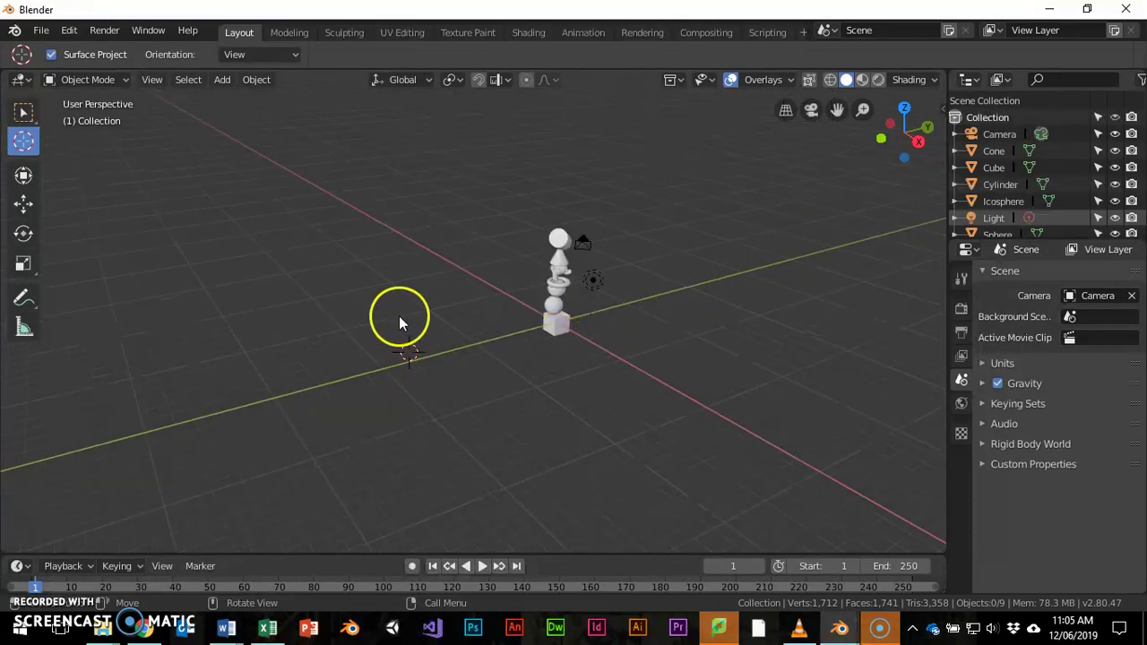
scroll(399, 313, "up", 2)
middle_click_drag(583, 321, 366, 354)
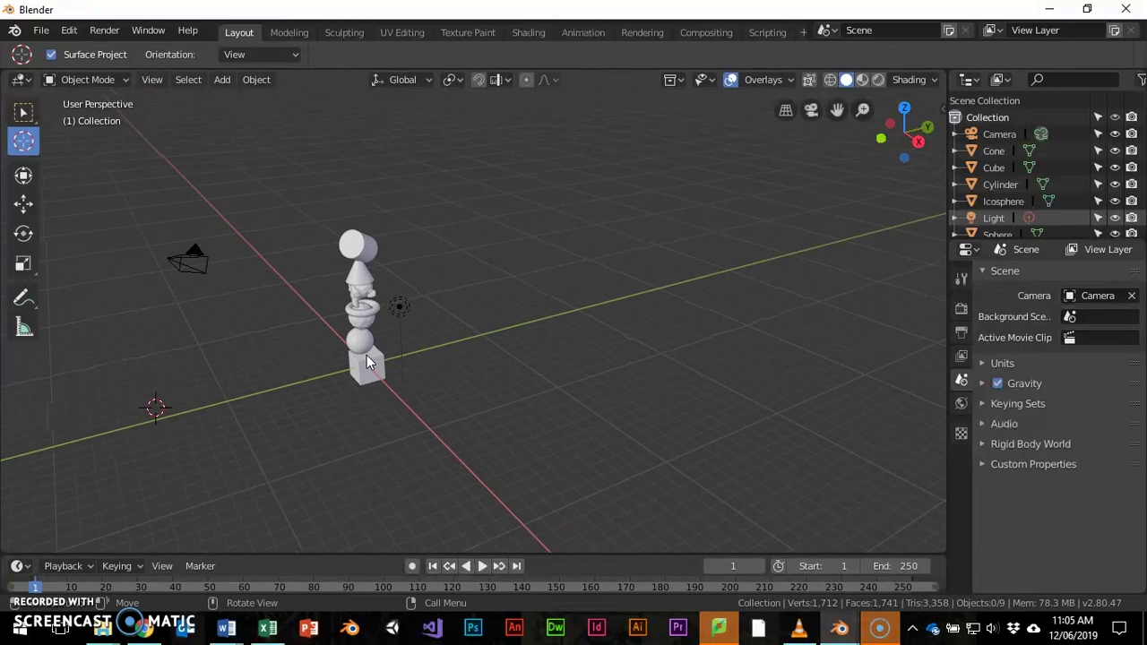
middle_click_drag(367, 353, 526, 260, "shift")
scroll(525, 260, "down", 5)
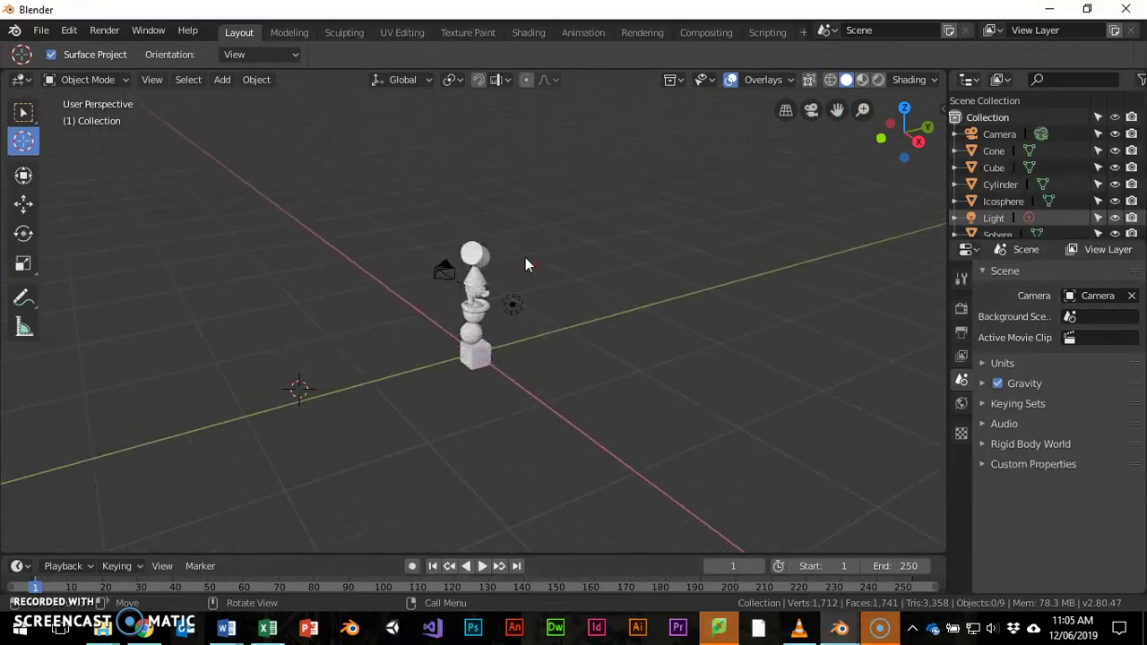
mouse_move(512, 275)
middle_mouse_down()
mouse_move(511, 288)
mouse_move(527, 285)
mouse_move(511, 282)
middle_mouse_up()
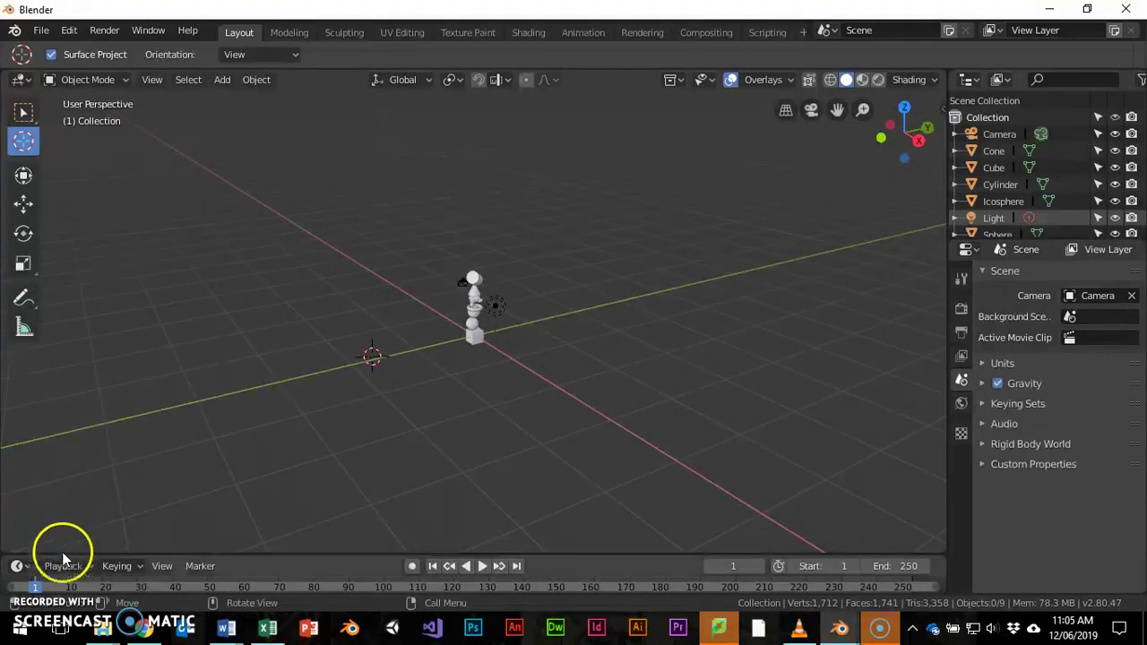